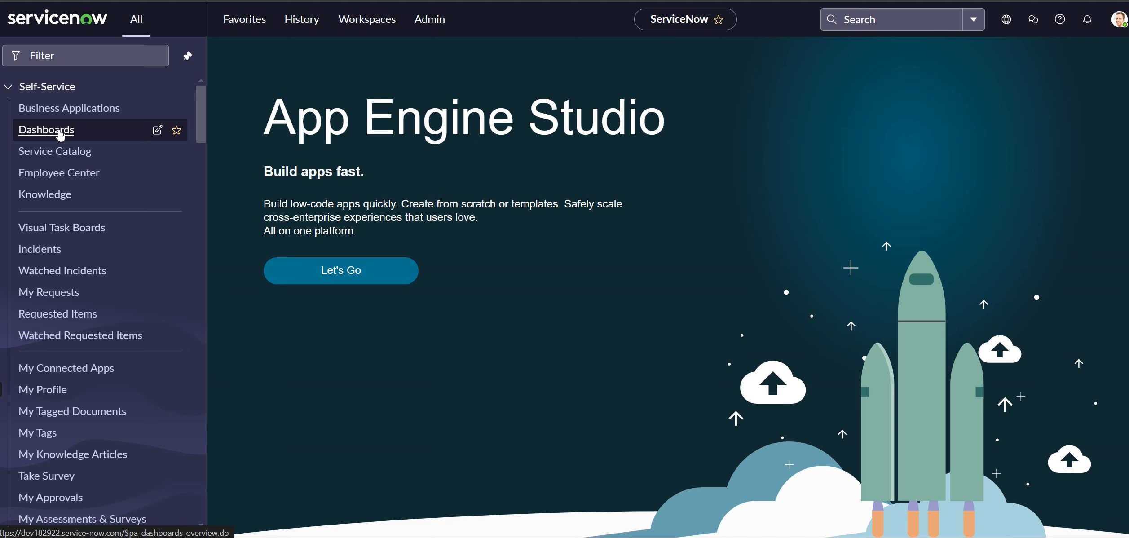
Open the Dashboards overview and look through the recent, owned, shared and complete dashboard lists
left_click(59, 132)
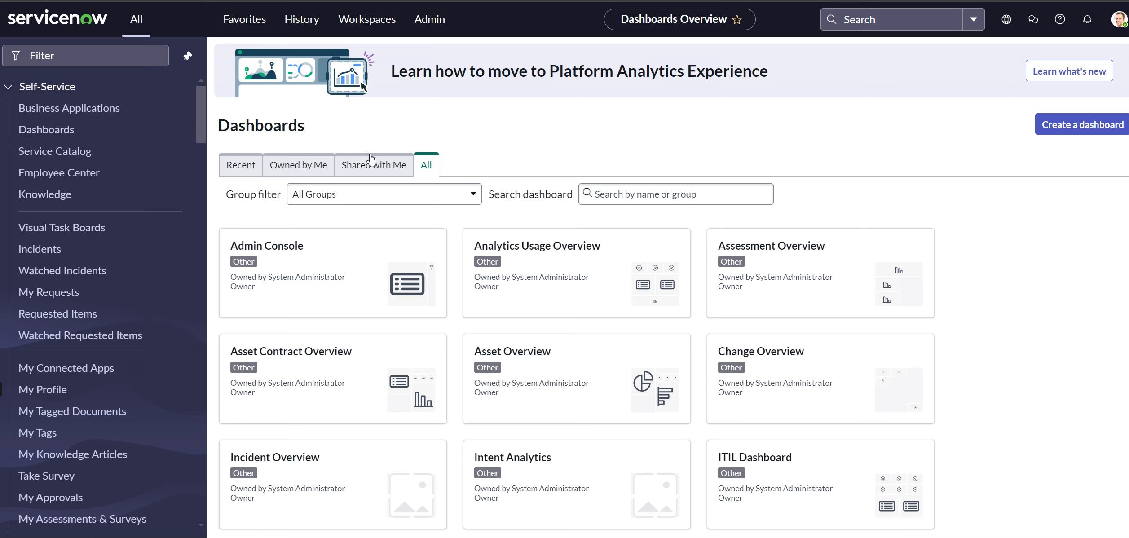
left_click(244, 173)
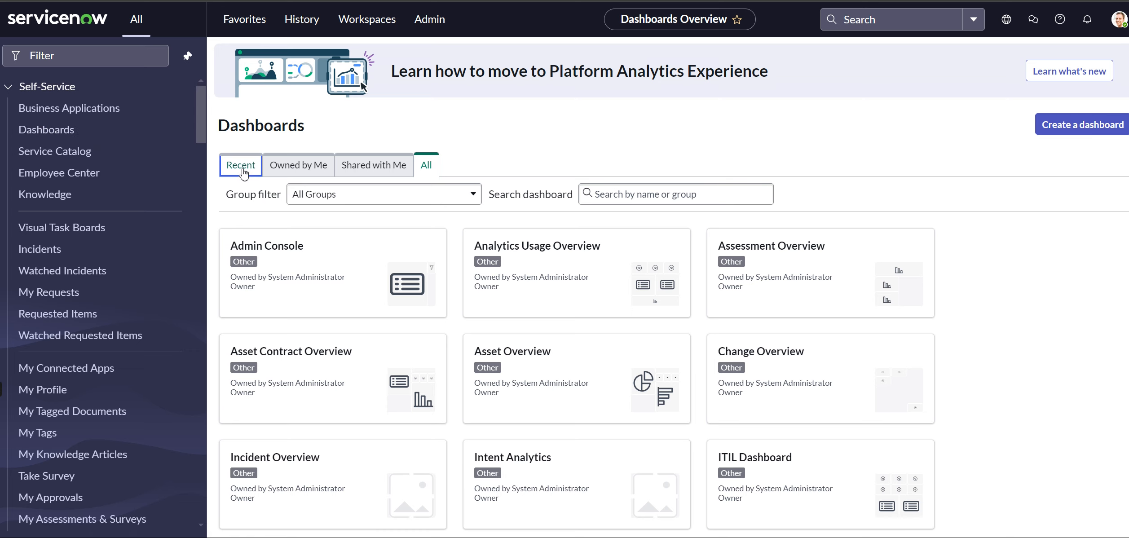
left_click(281, 172)
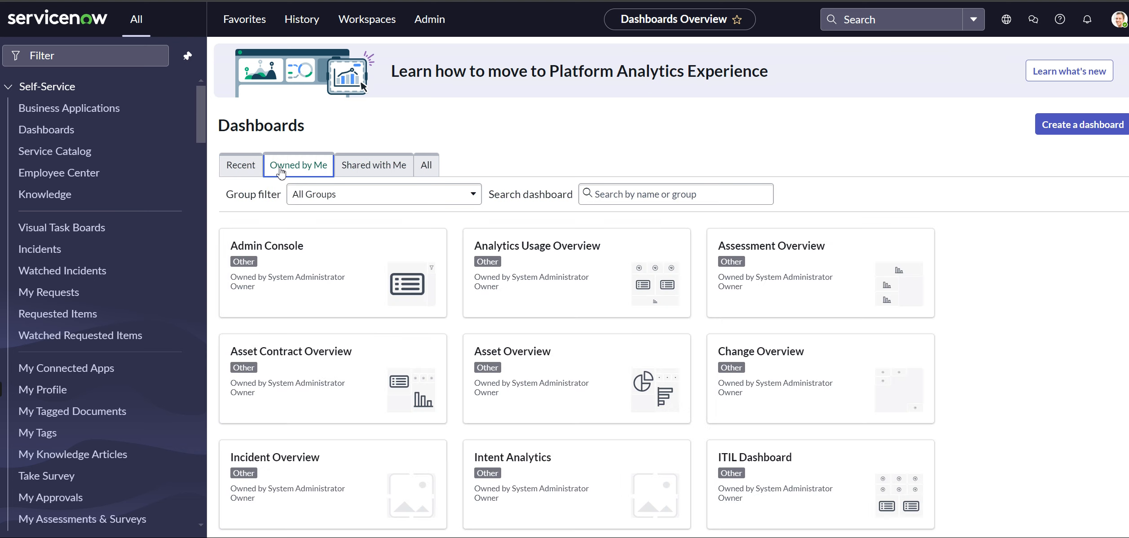
left_click(365, 170)
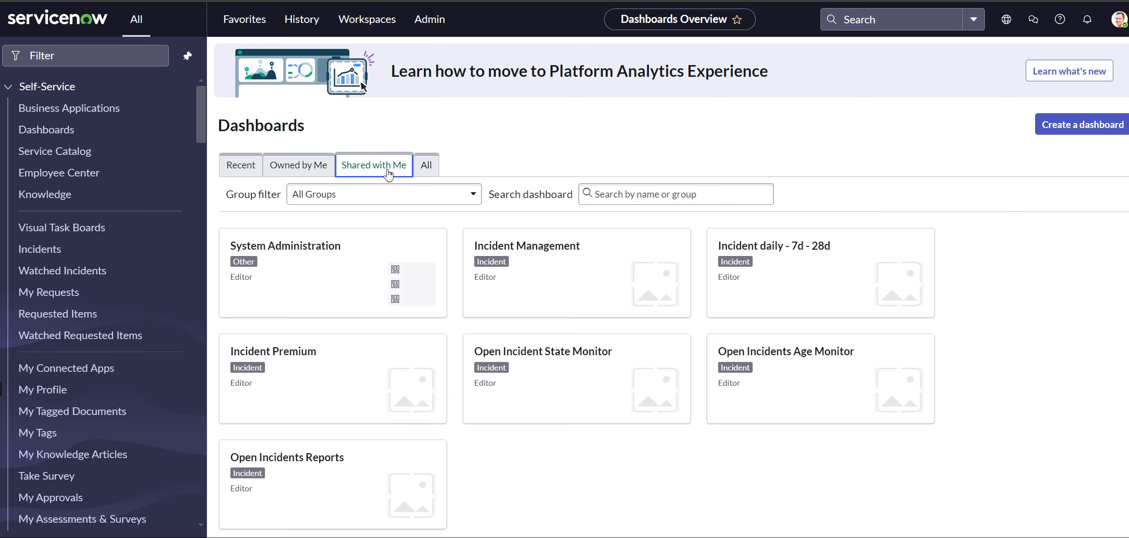
left_click(422, 171)
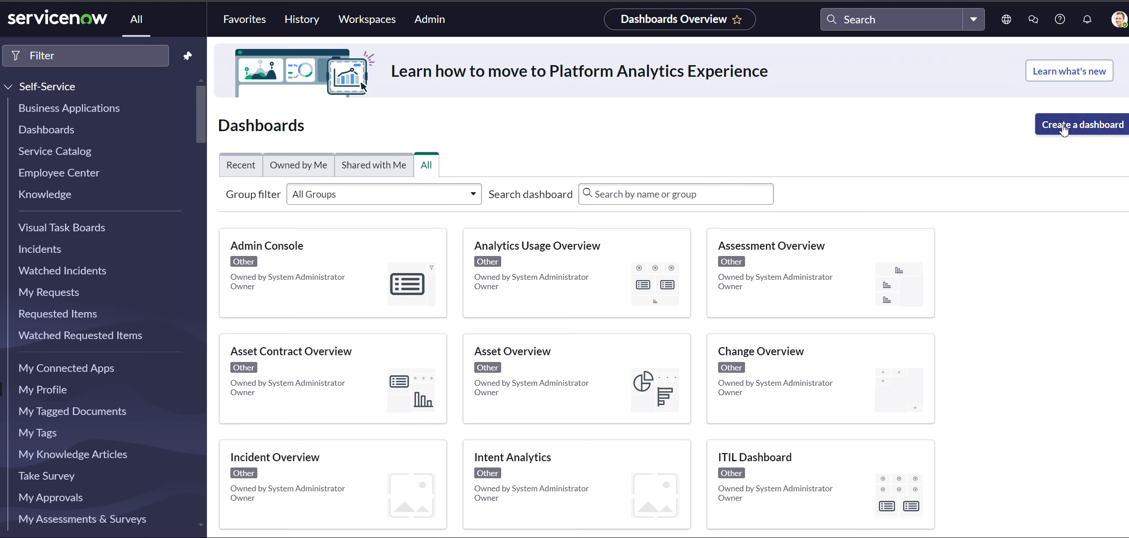
Start a new dashboard record and name it My Video Dashboard
left_click(1063, 127)
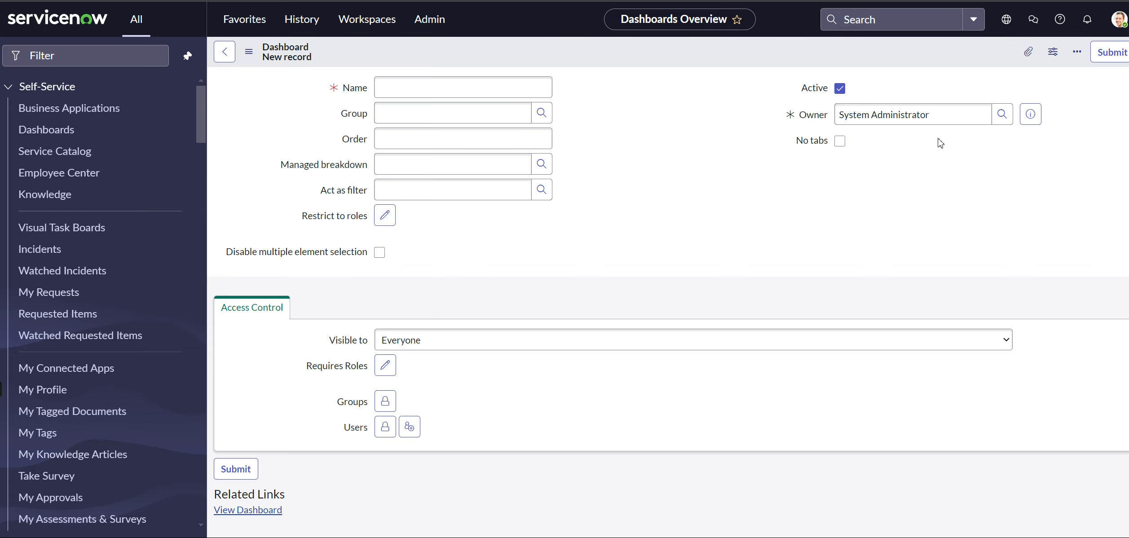
left_click(504, 88)
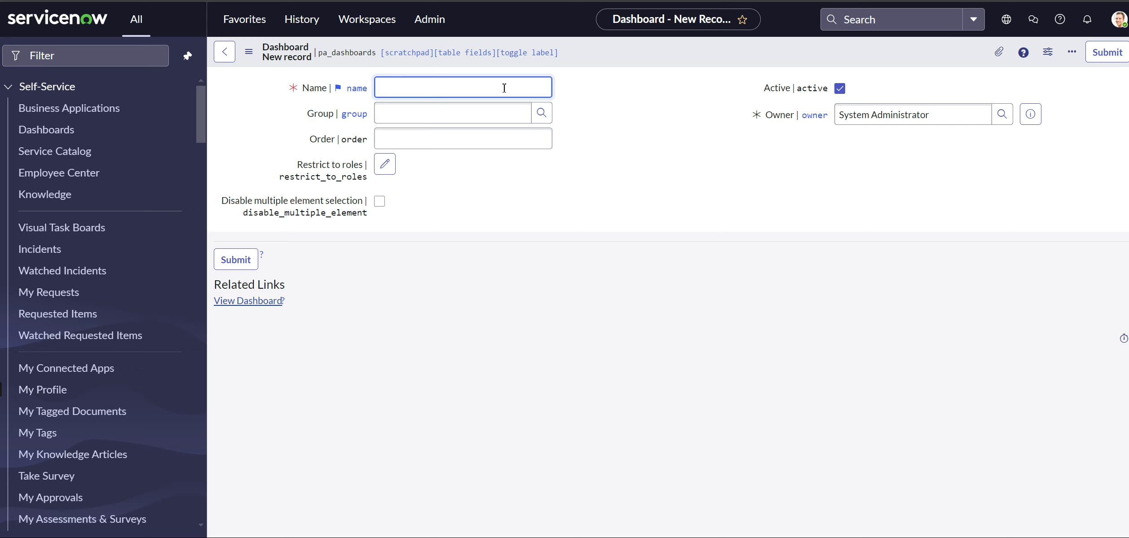
type("My Video Dashboard")
Look through the users that can be chosen as the new dashboard's owner without picking one
left_click(1002, 118)
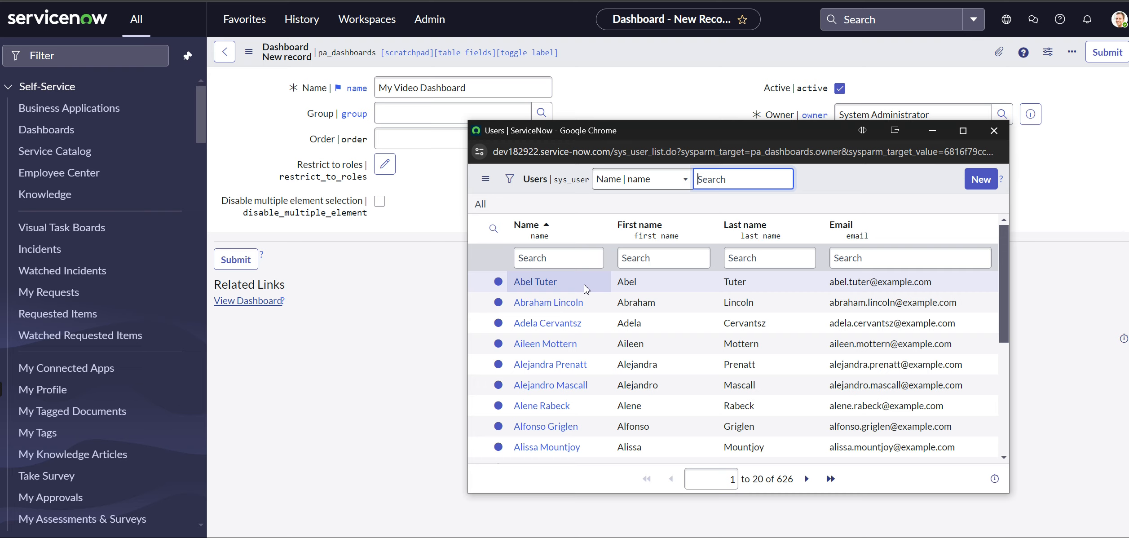
scroll(579, 297, "down", 5)
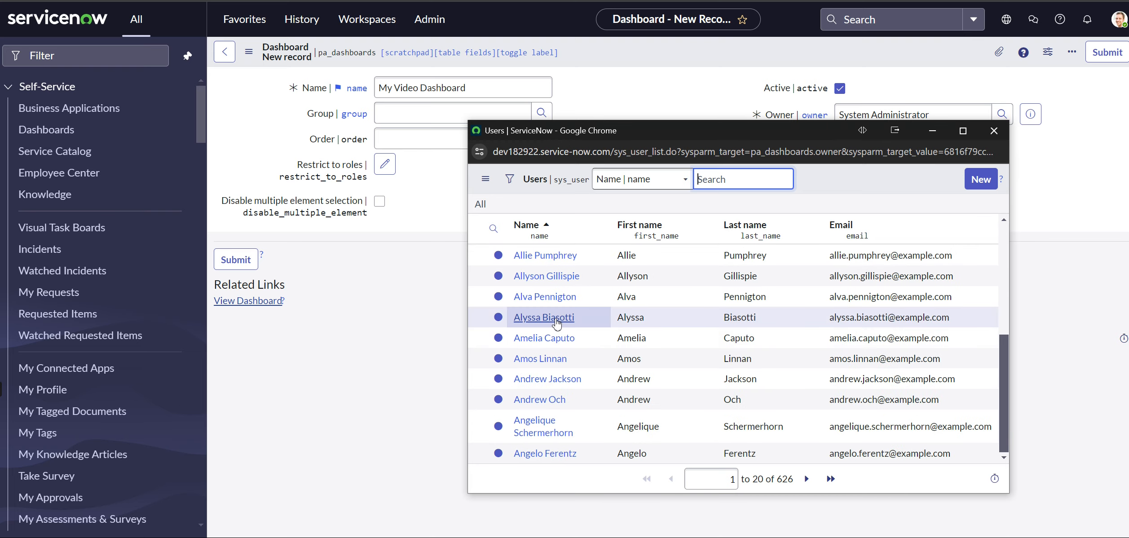
left_click(992, 140)
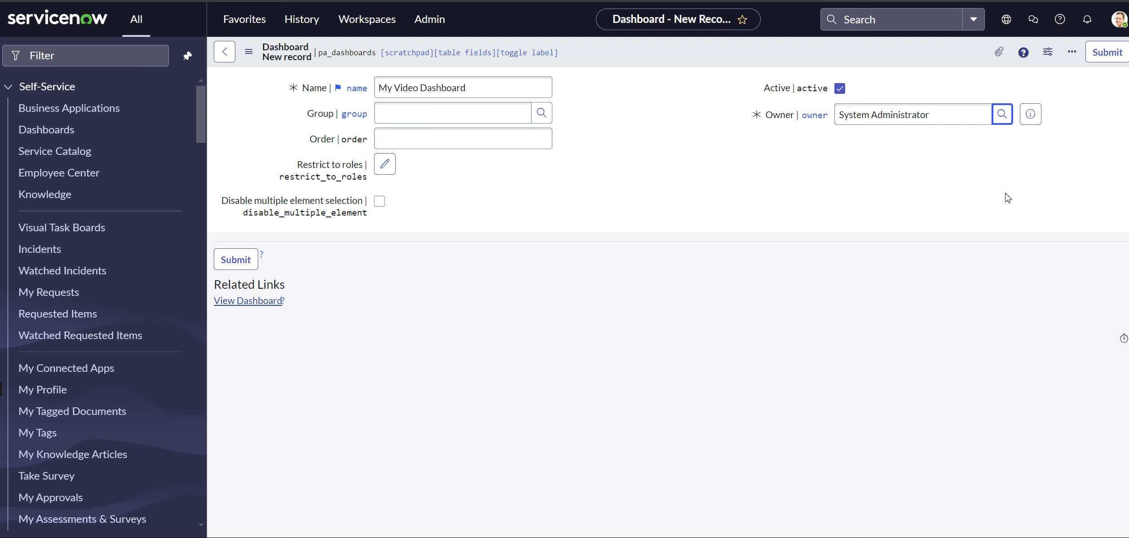
Submit the new dashboard record and close the widget picker on the empty dashboard
left_click(236, 259)
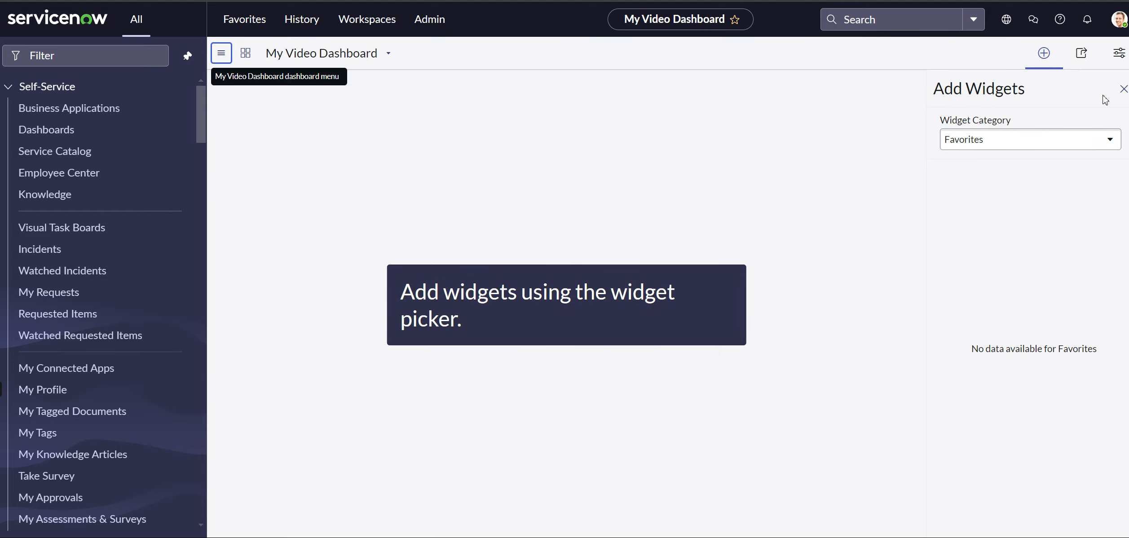
left_click(1123, 89)
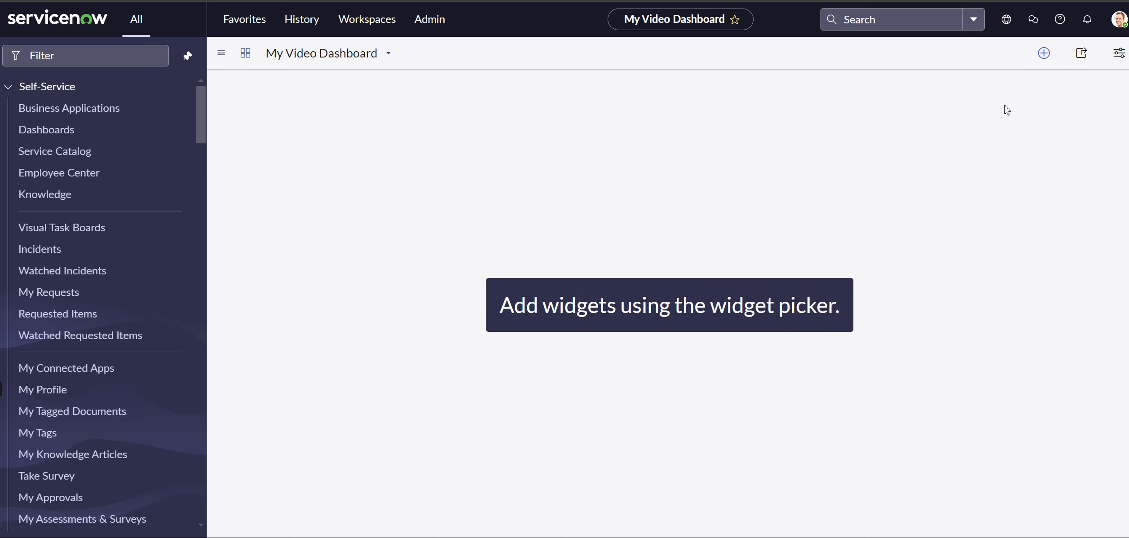
Add the Weekly report of open incidents widget from the Reports category to the dashboard
left_click(1044, 54)
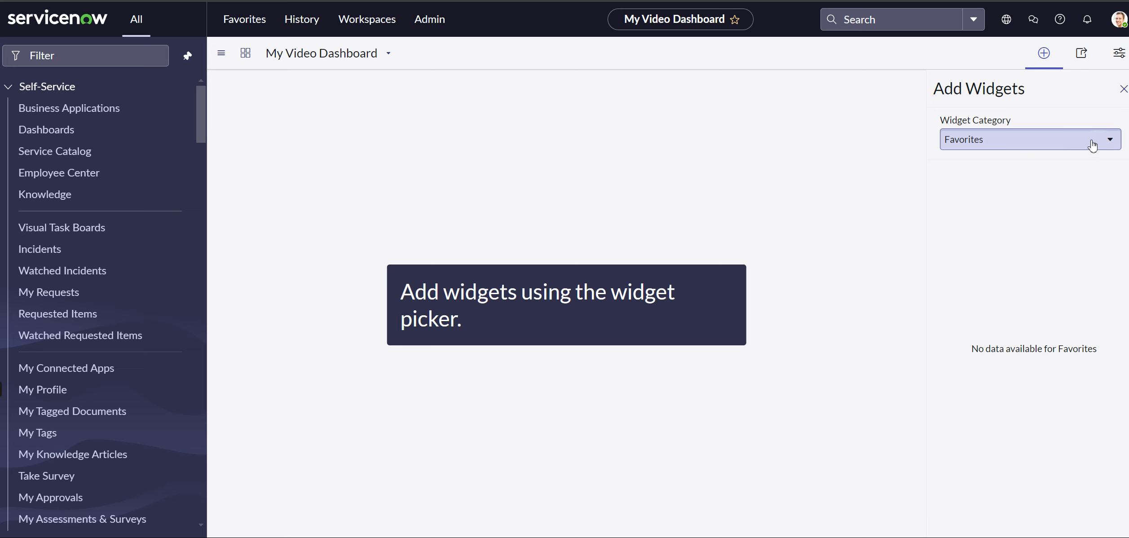
left_click(1107, 146)
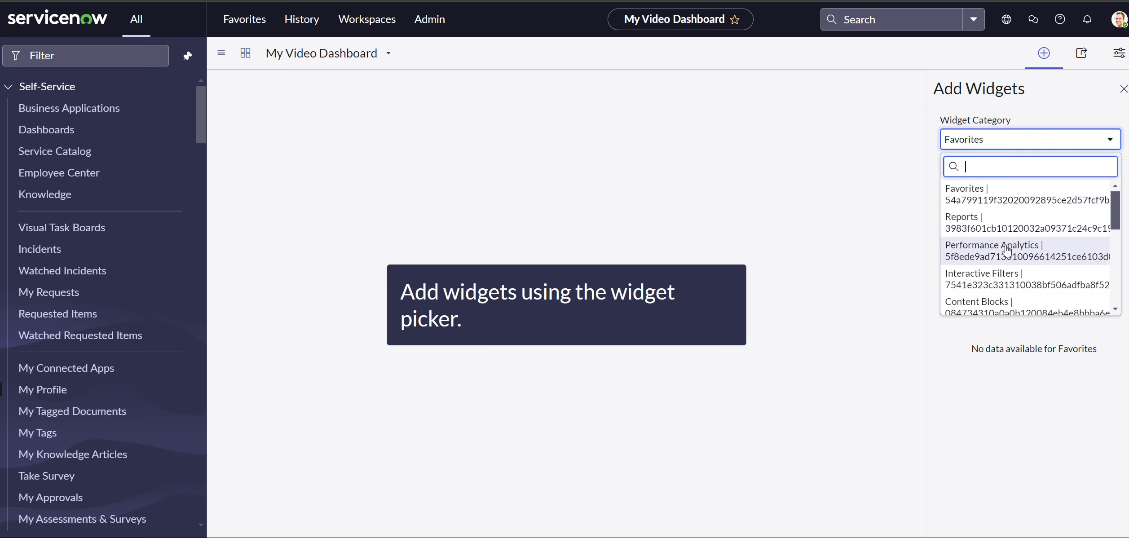
scroll(1038, 273, "down", 3)
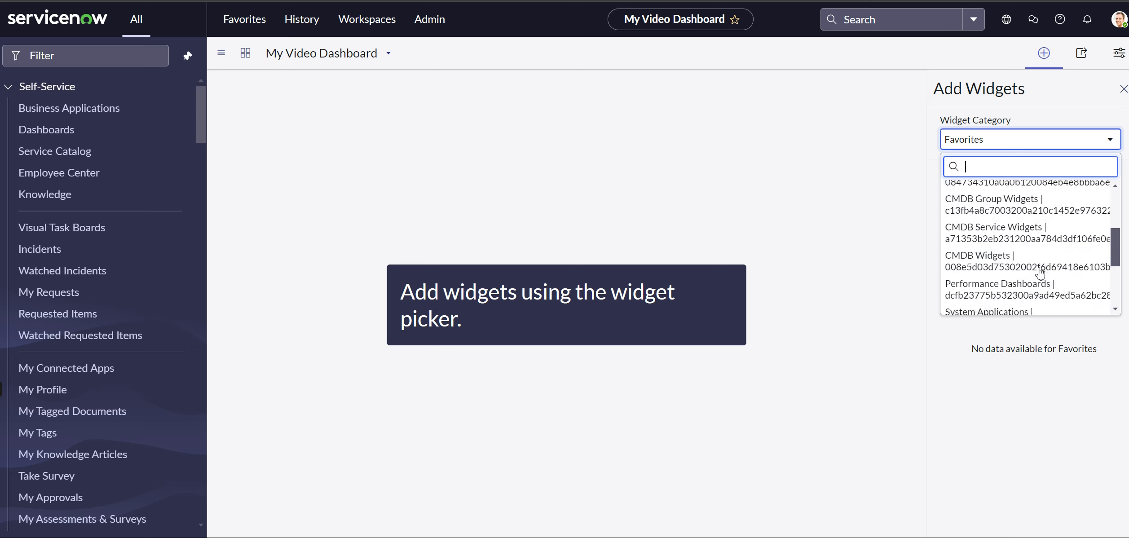
scroll(1042, 267, "down", 3)
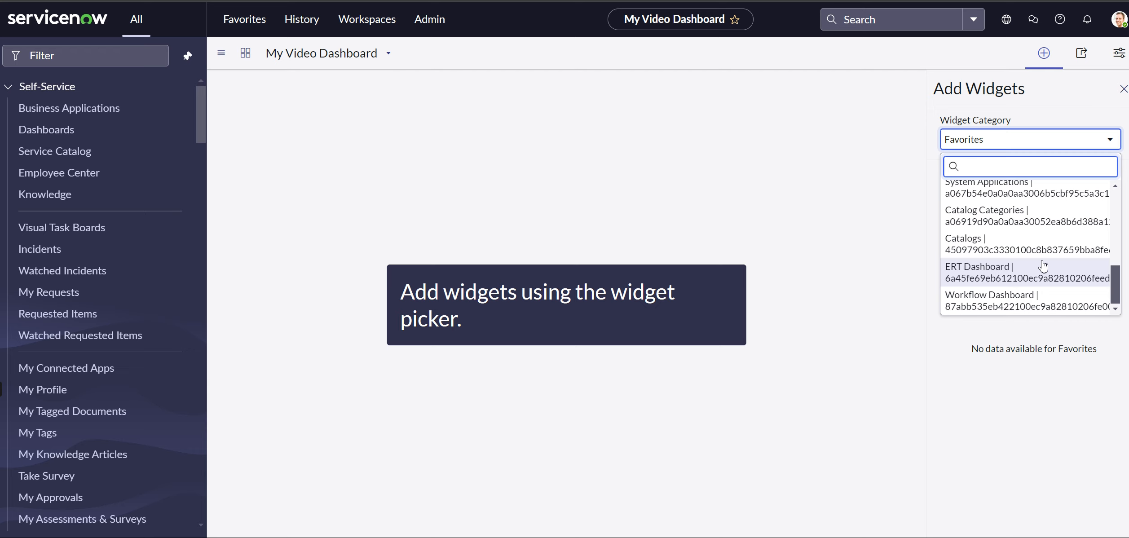
scroll(1042, 265, "up", 6)
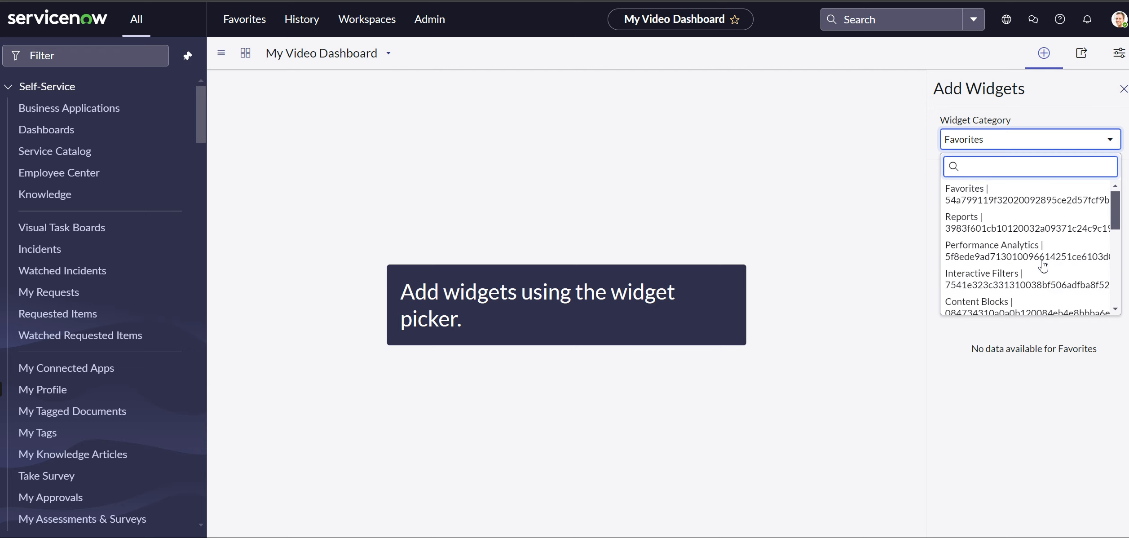
left_click(997, 222)
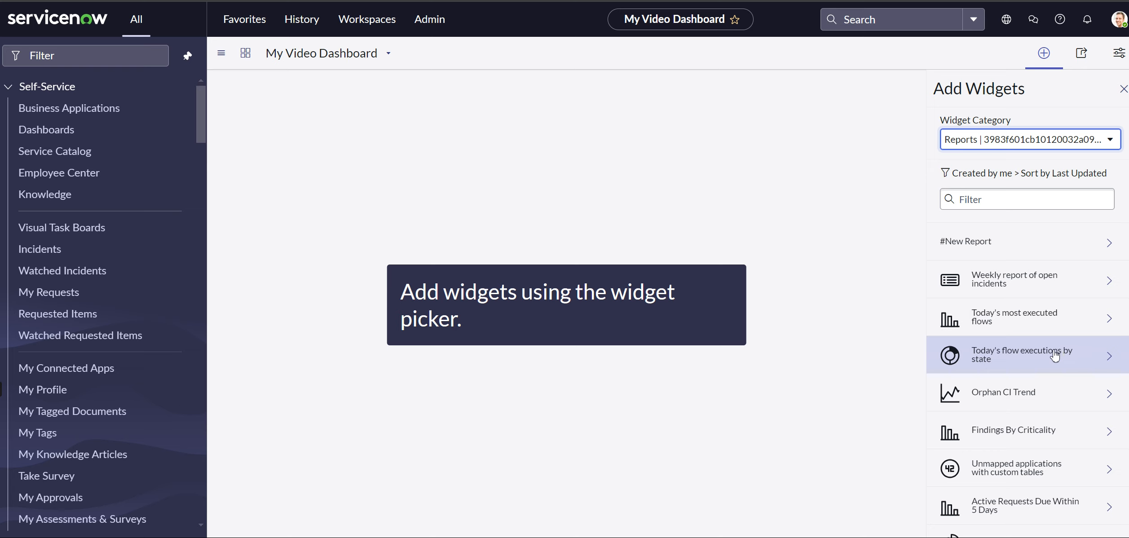
left_click(1015, 288)
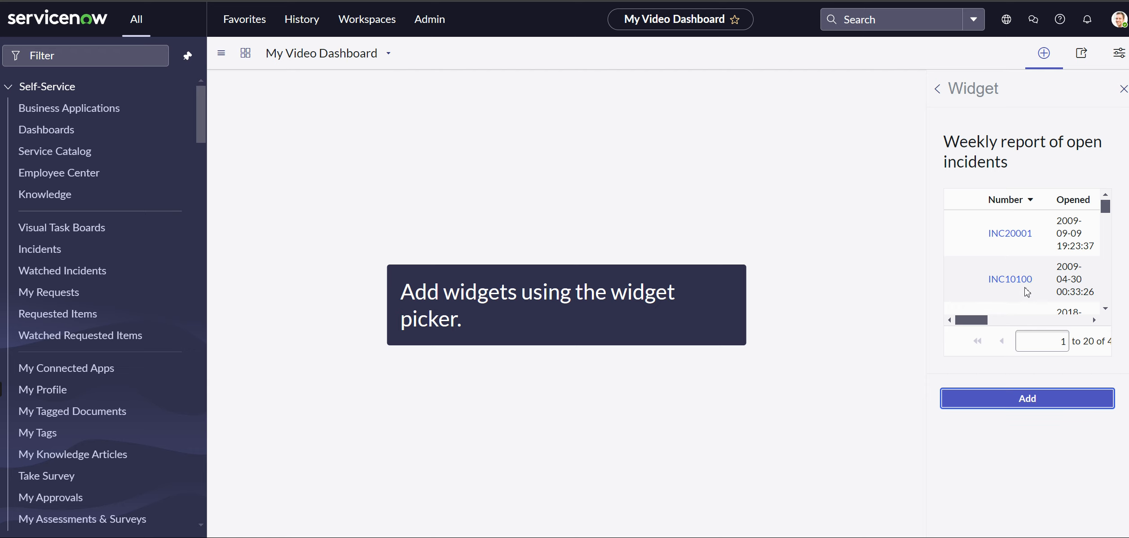
left_click(1018, 401)
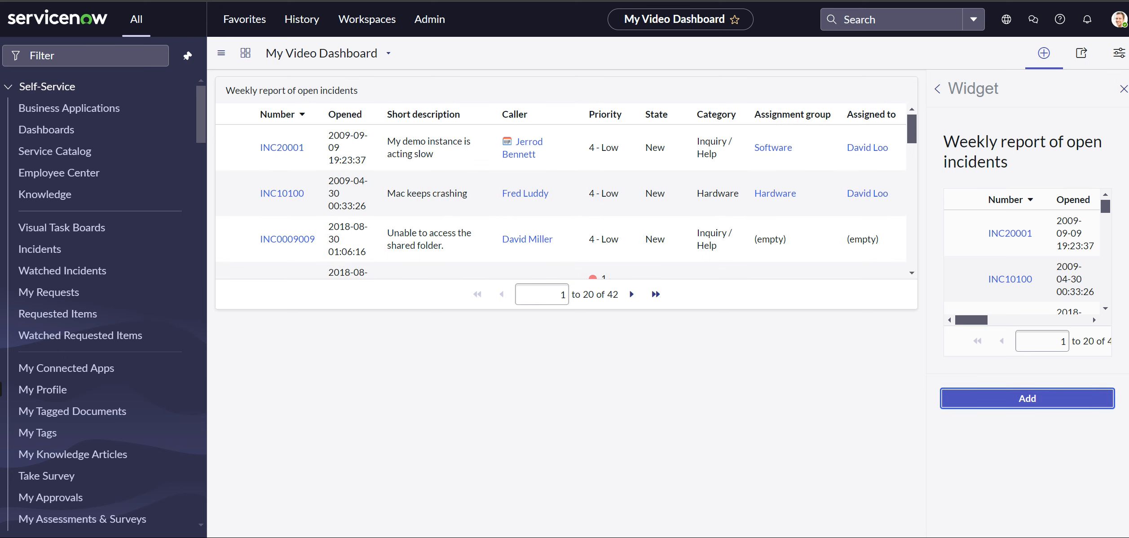
left_click(1124, 89)
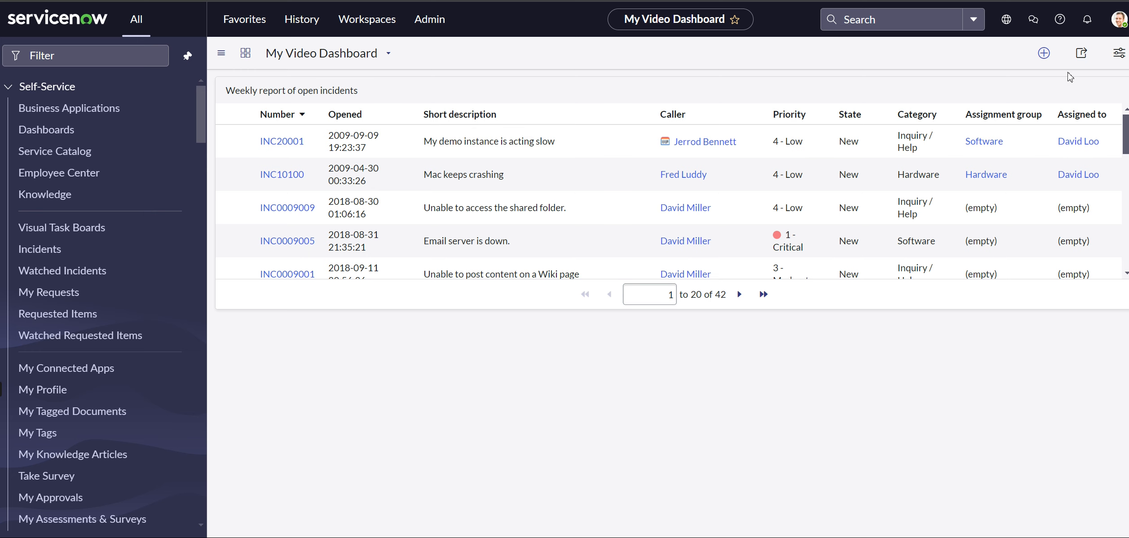
Share the dashboard with the Software group with Can view access and dismiss the resulting notifications
left_click(1044, 54)
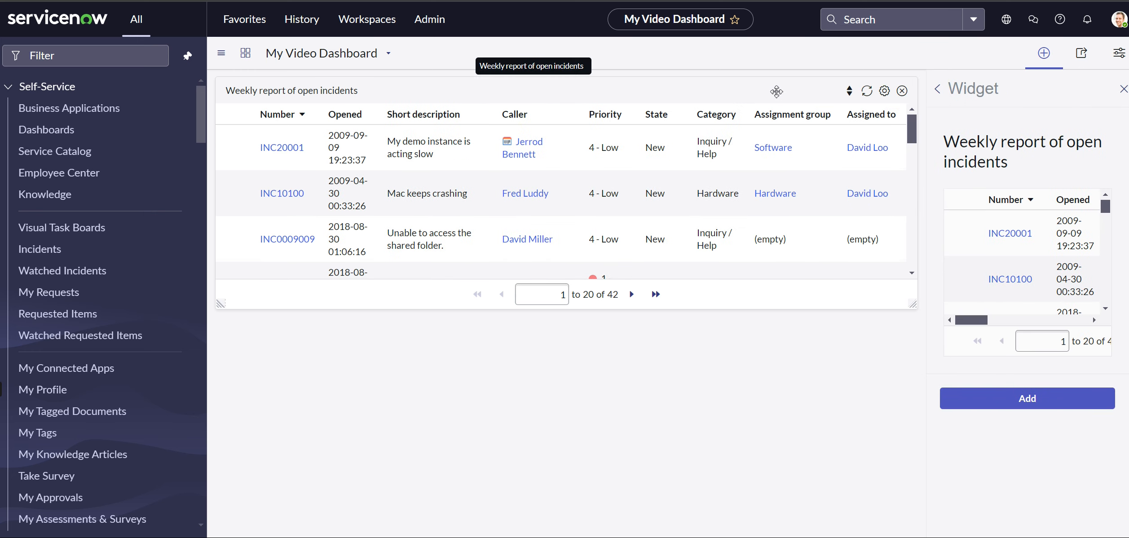
left_click(1079, 57)
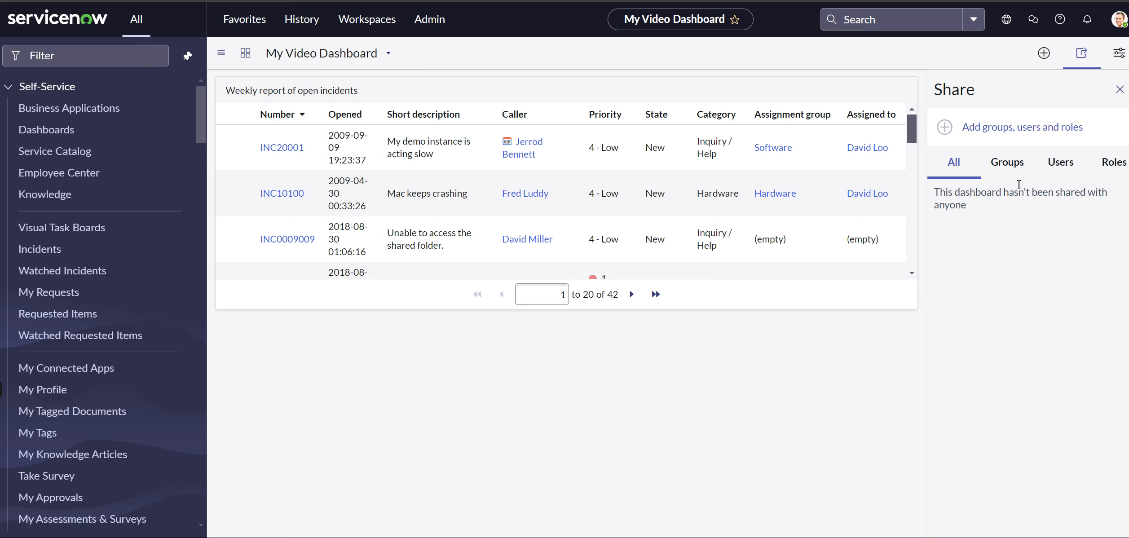
left_click(1020, 169)
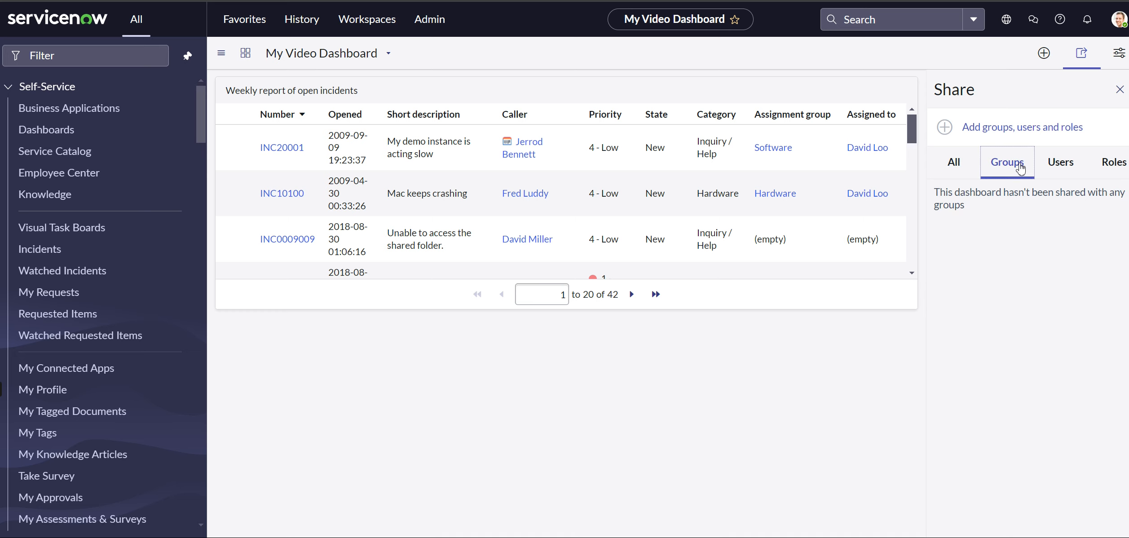
left_click(1012, 127)
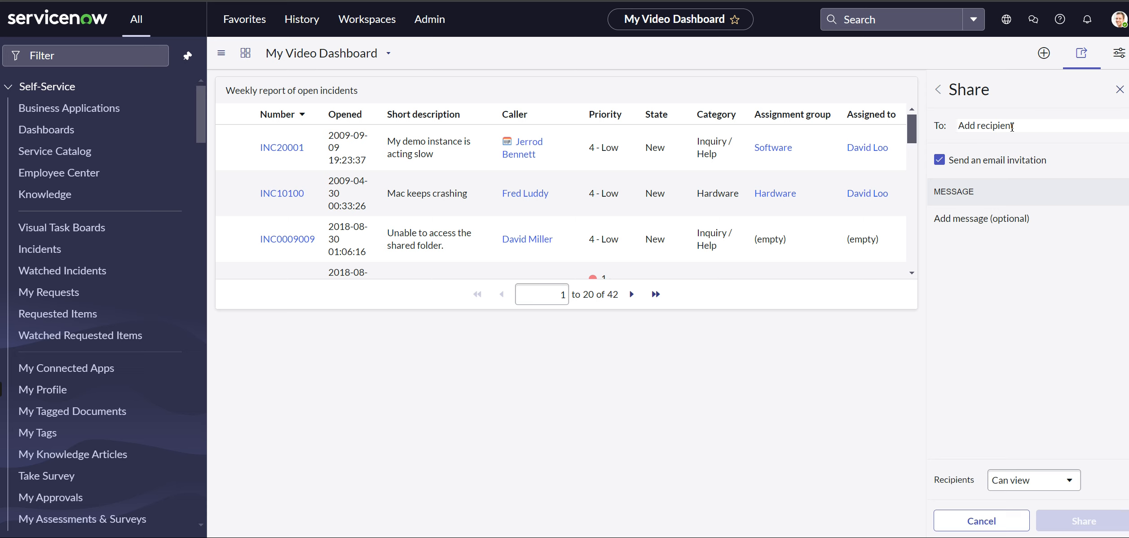
type("sof")
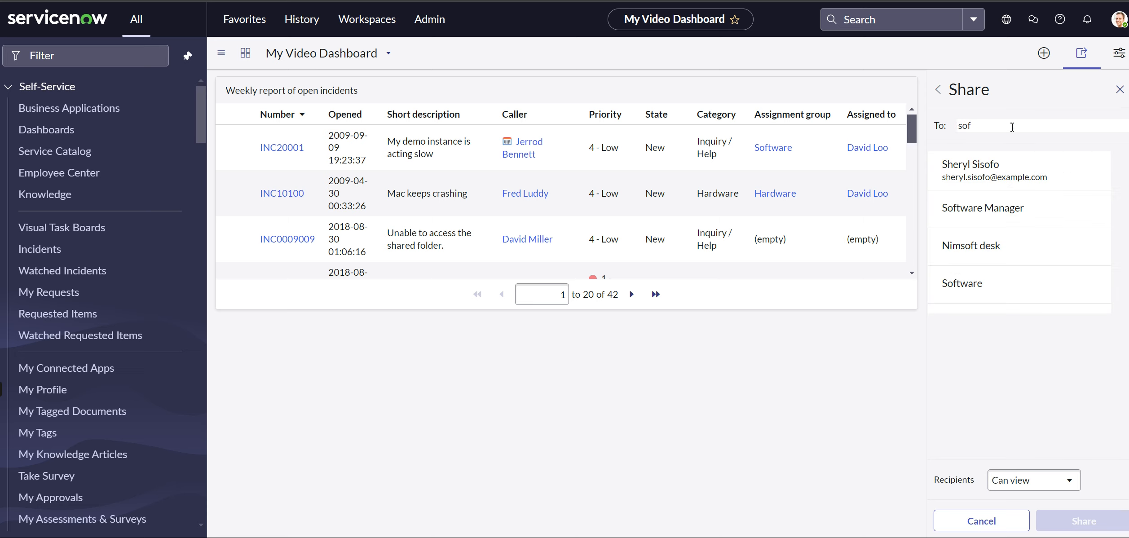
left_click(1023, 287)
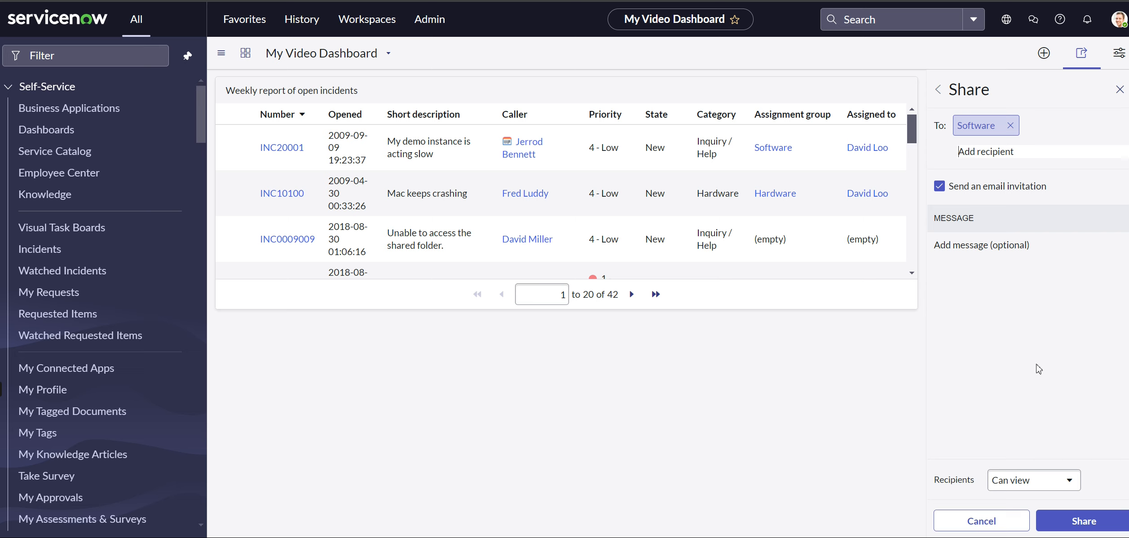
left_click(1087, 522)
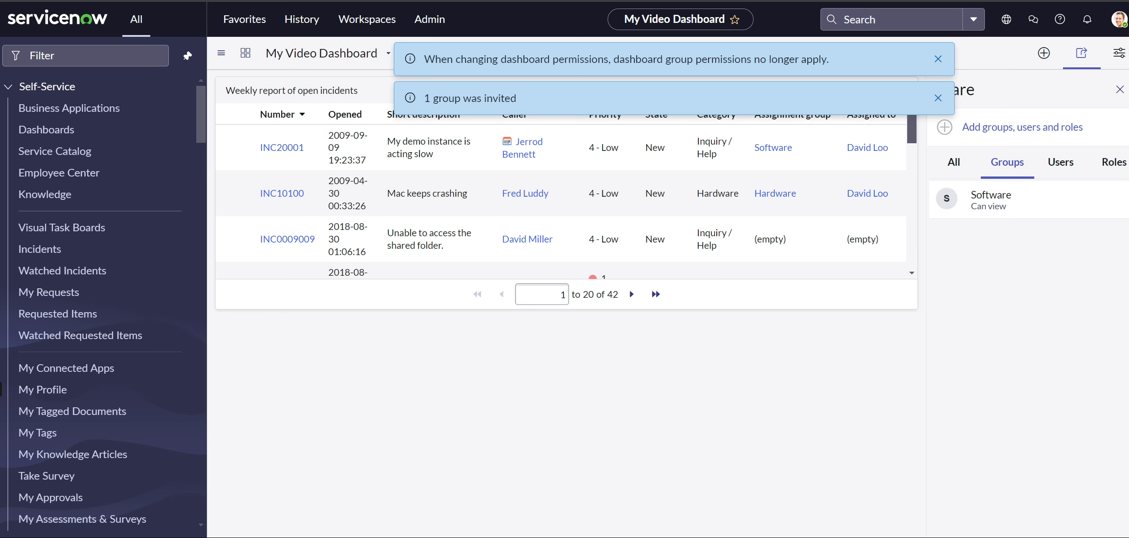
left_click(938, 59)
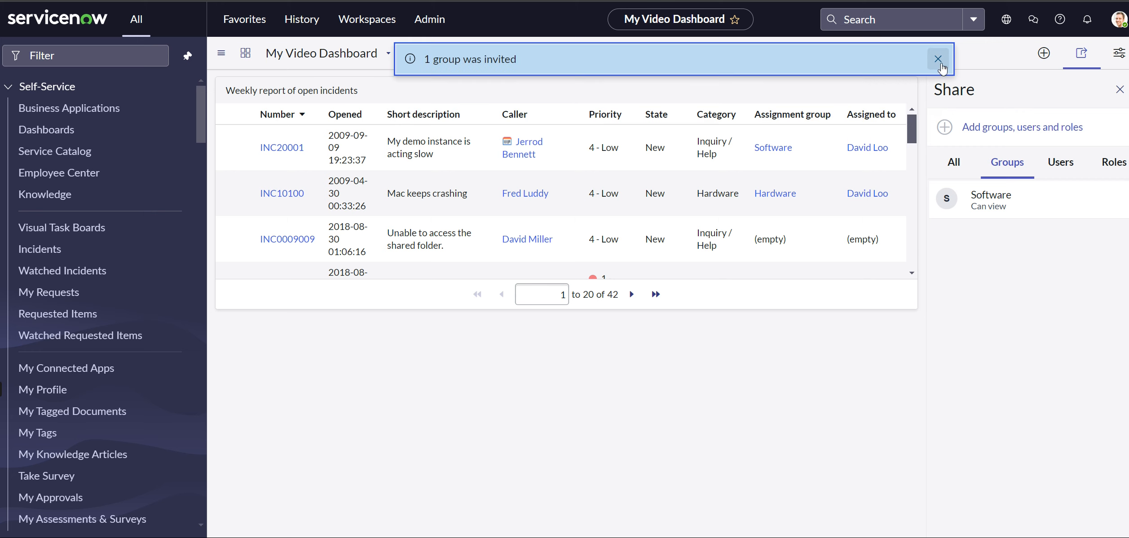
left_click(937, 59)
left_click(1119, 89)
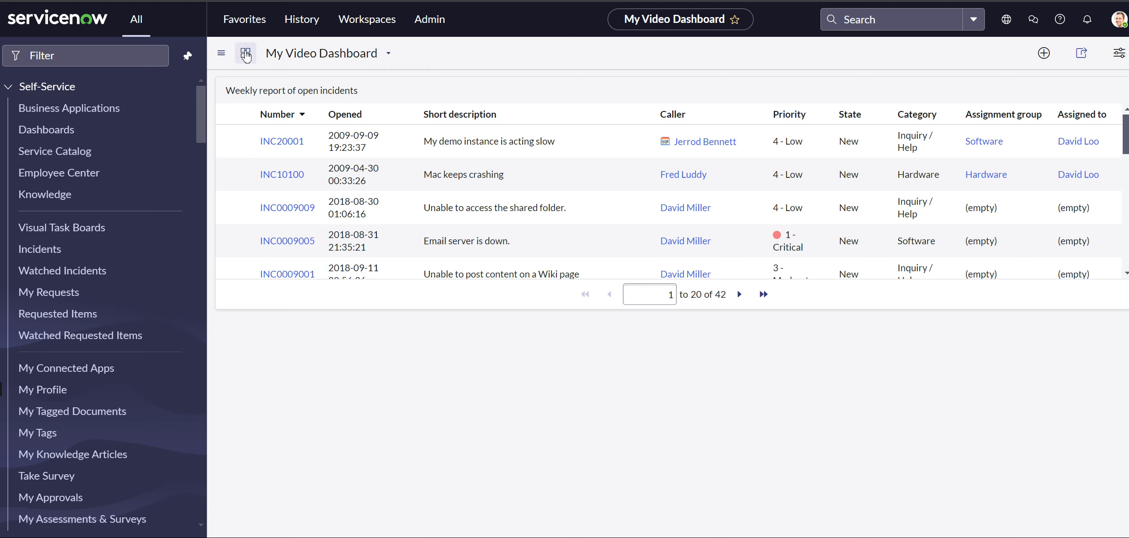
Add the existing Age Open Incidents Process tab to My Video Dashboard through its dashboard properties and submit the new tab record
left_click(221, 56)
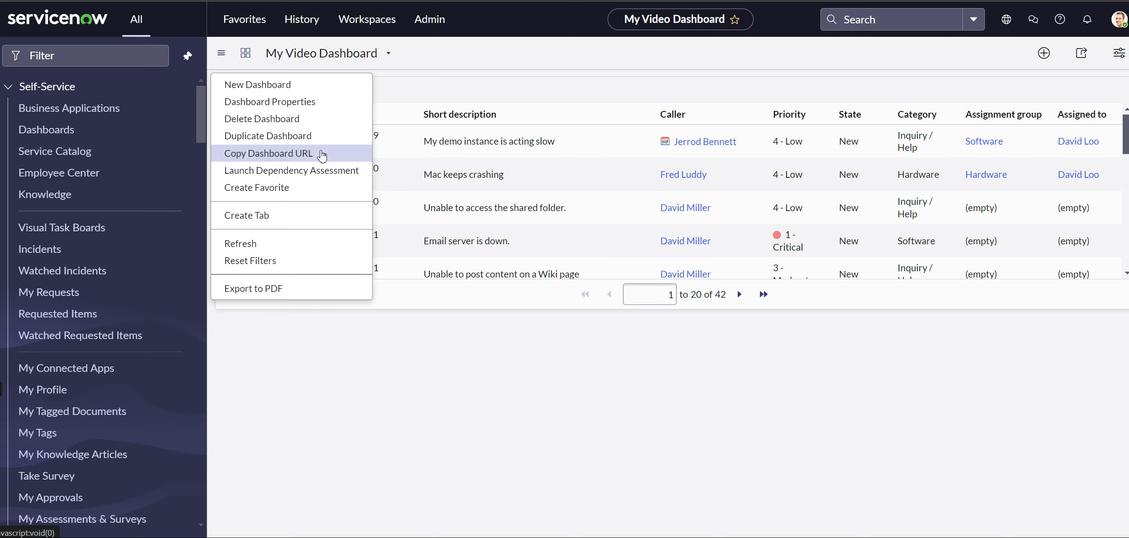
left_click(325, 109)
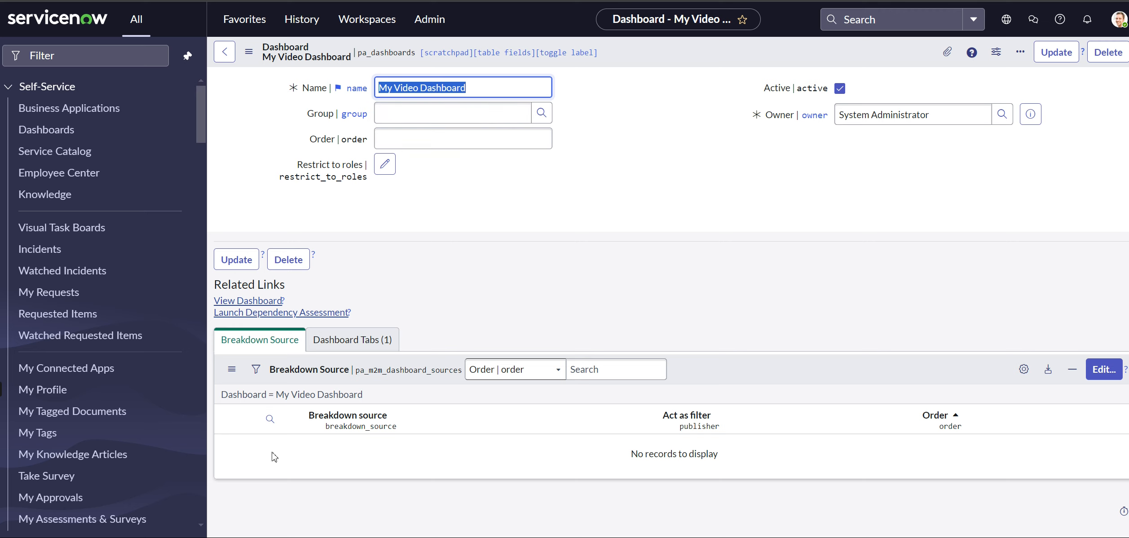
left_click(341, 345)
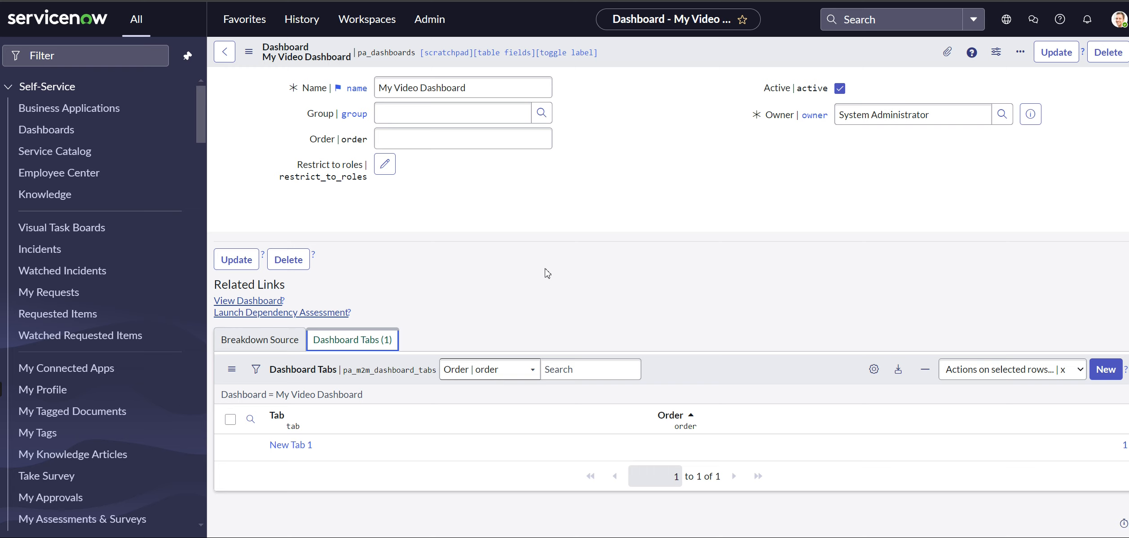
left_click(1102, 378)
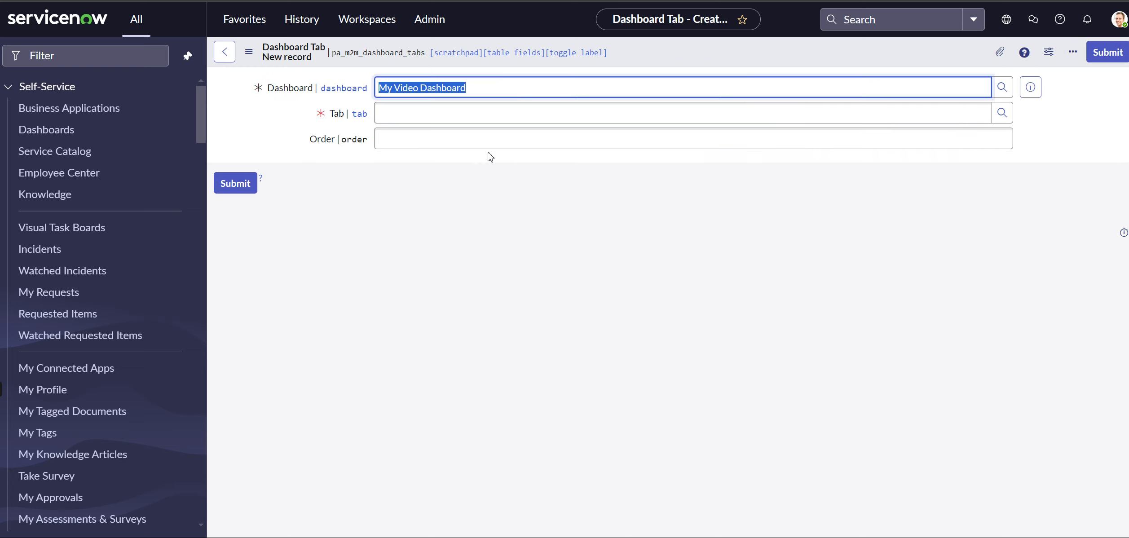
left_click(452, 112)
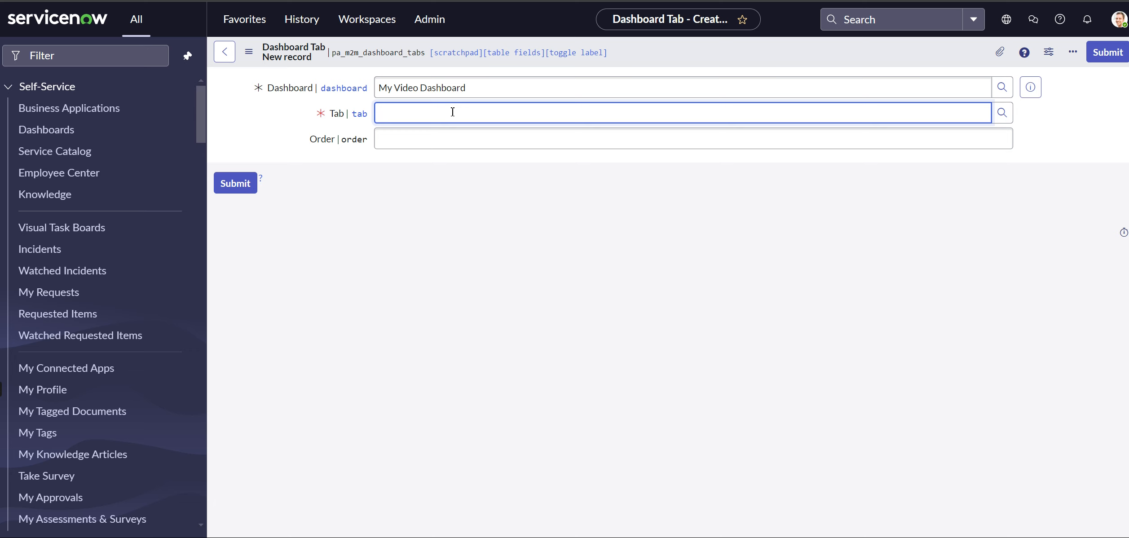
left_click(1002, 113)
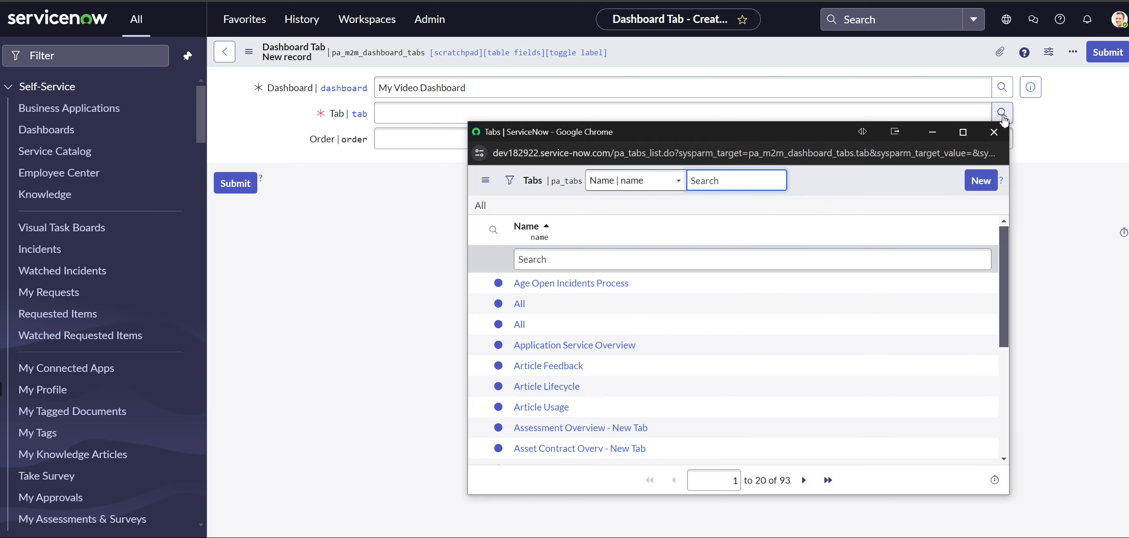
left_click(572, 284)
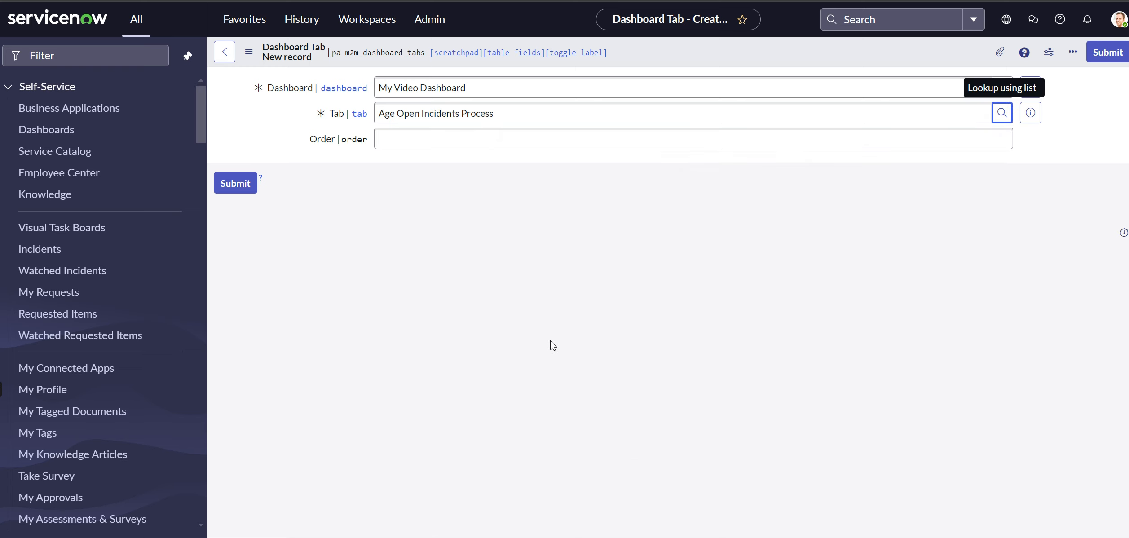
left_click(237, 185)
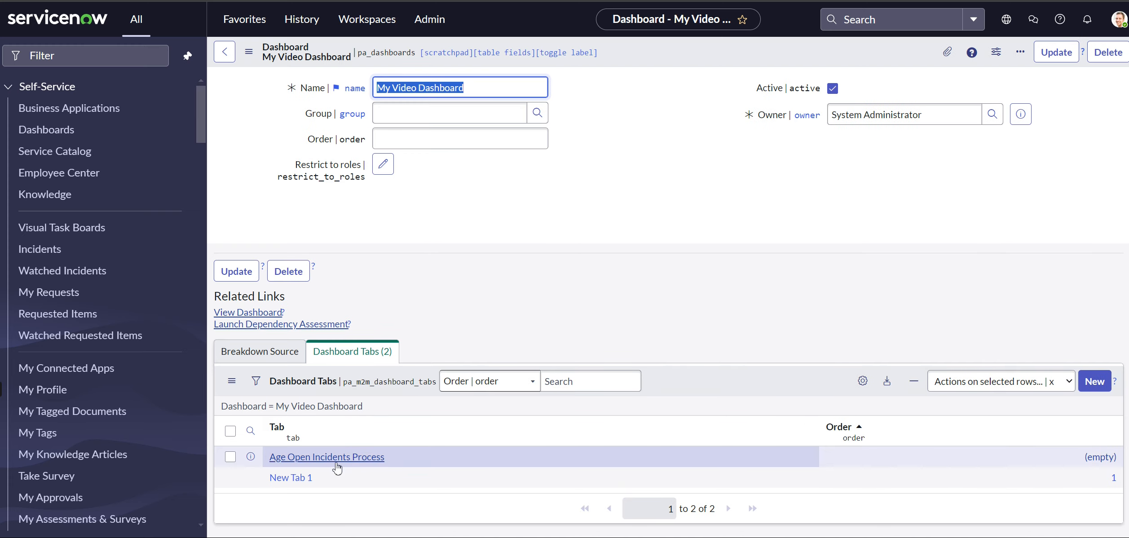
Return to the dashboard and view its Age Open Incidents Process tab before going back to New Tab 1
left_click(228, 54)
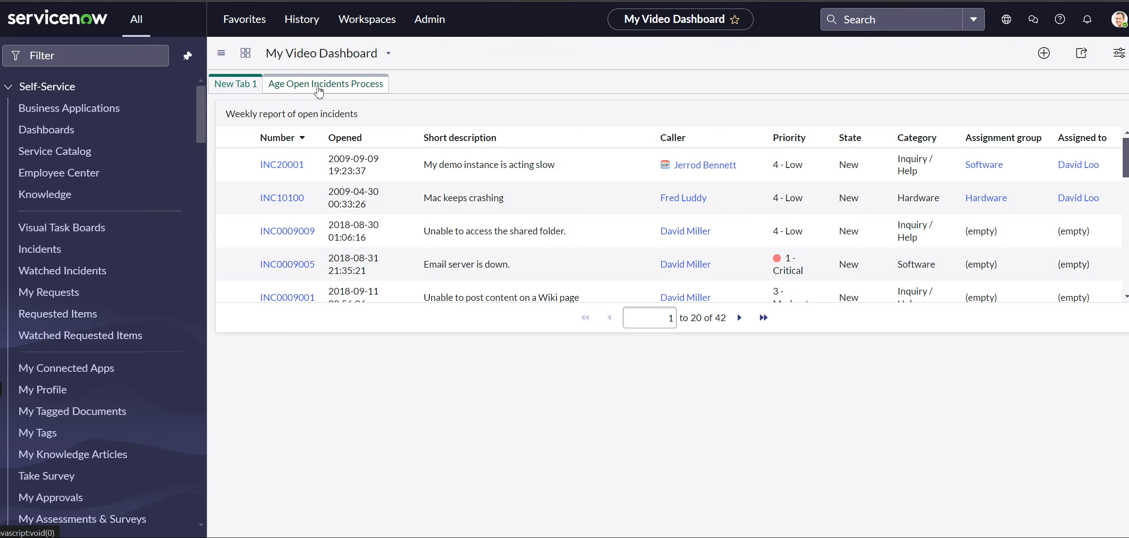
left_click(317, 86)
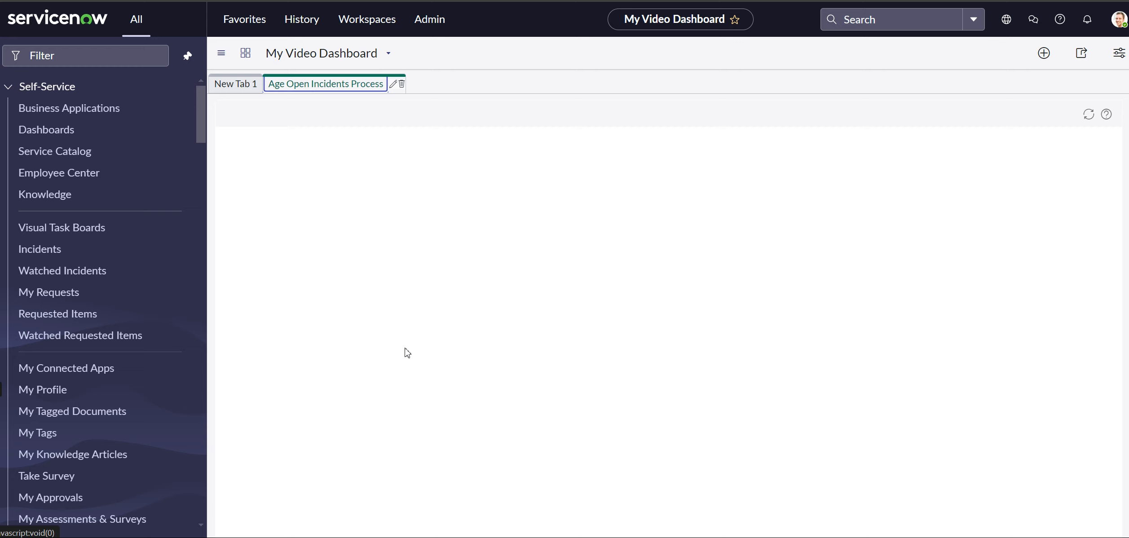
left_click(236, 84)
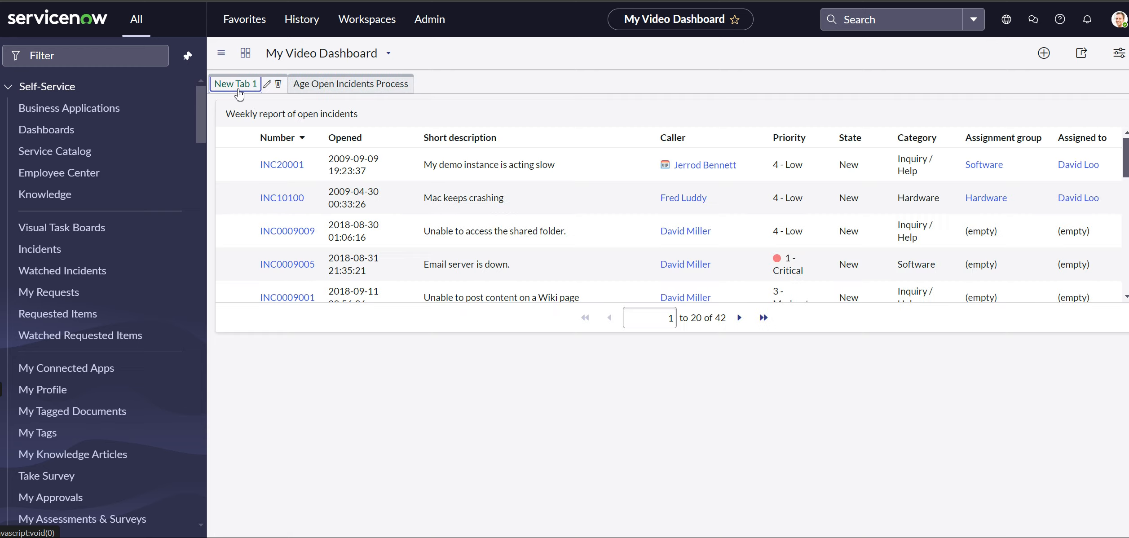
Rename the dashboard's New Tab 1 as "the first tab"
left_click(269, 85)
left_click_drag(638, 117, 550, 117)
type("the first tab")
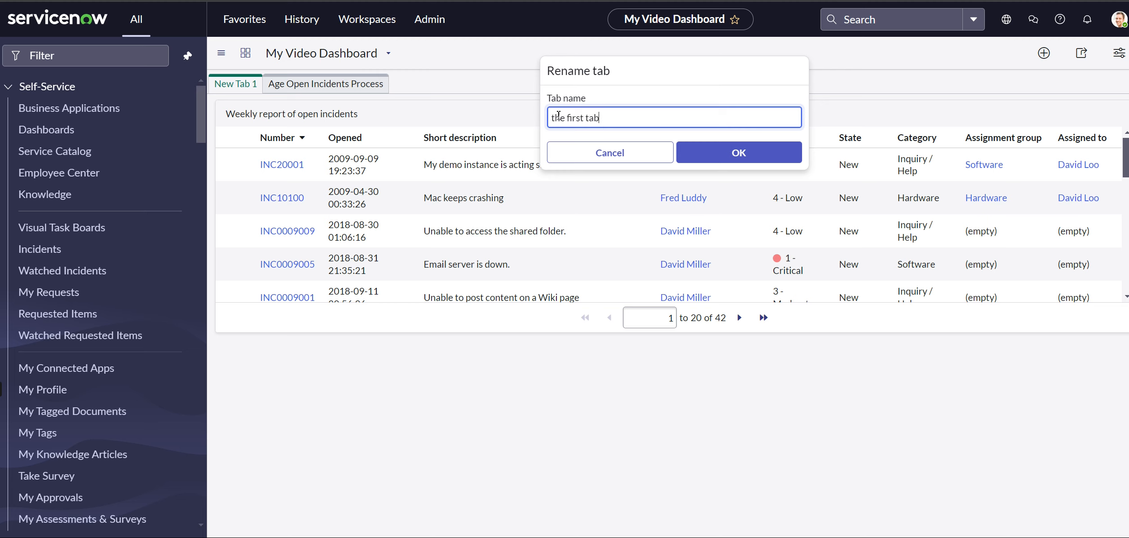
left_click(744, 157)
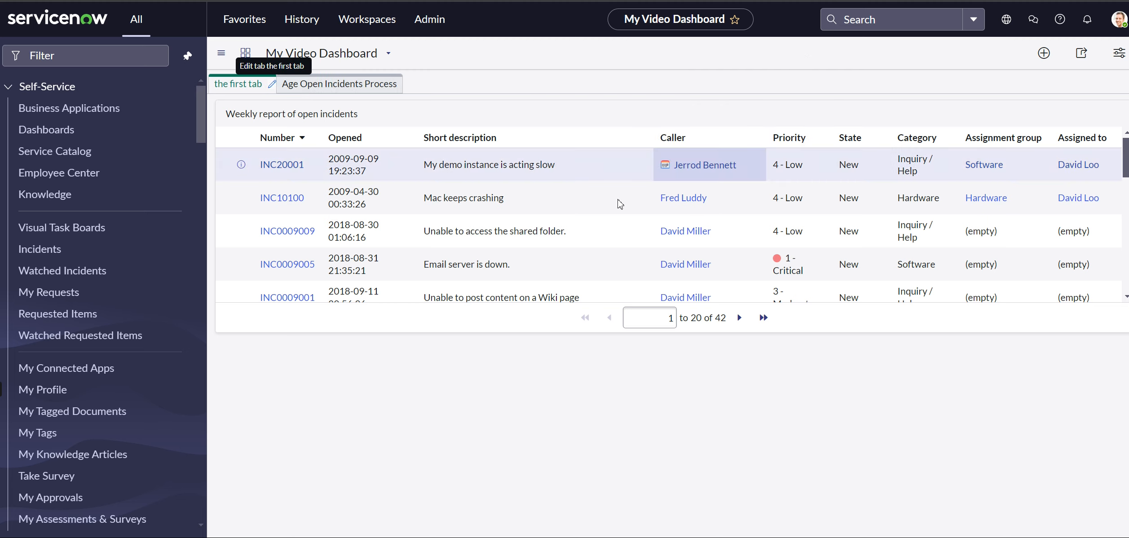
left_click(221, 55)
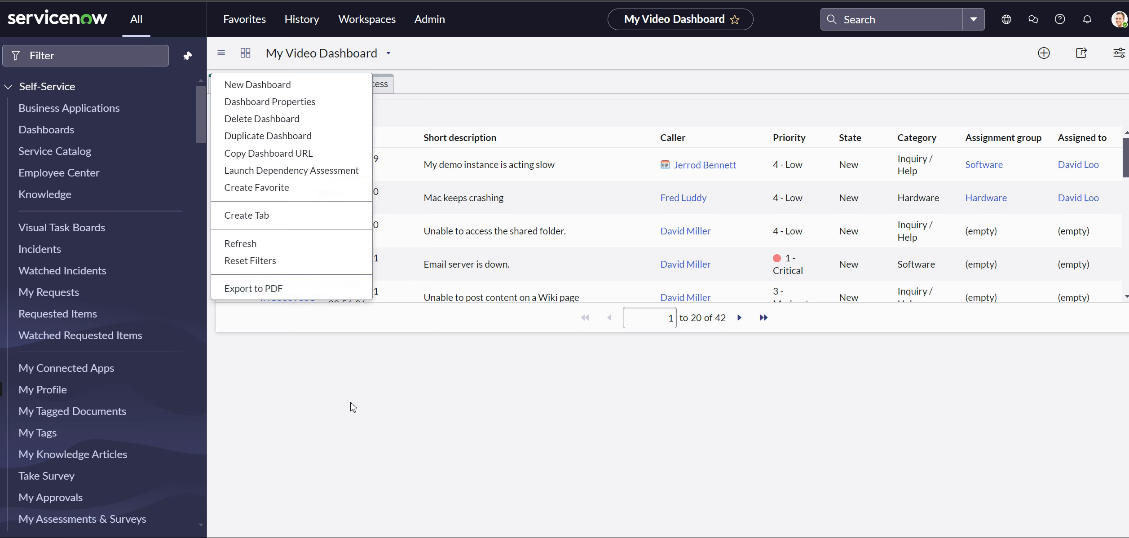
key("Escape")
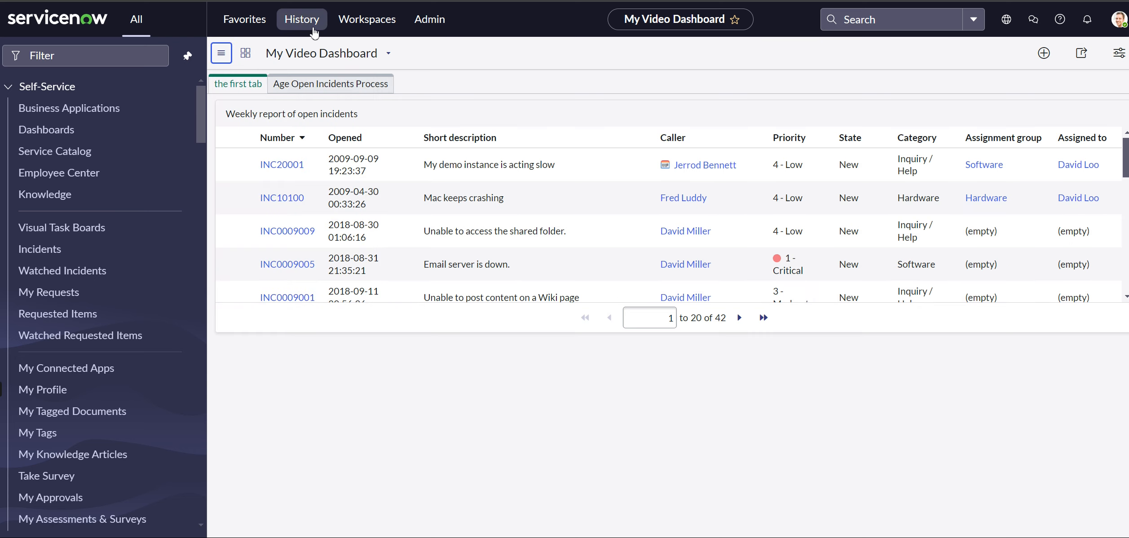
left_click(224, 54)
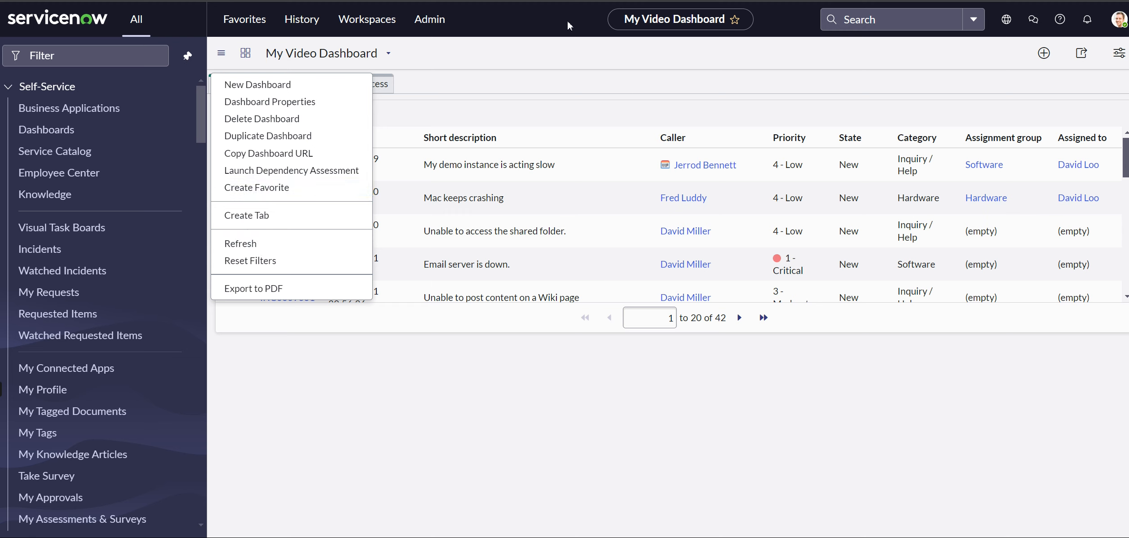
Add My Video Dashboard to the favorites and save yellow as the color of the On-Call: Application Development Weekly favorite
left_click(735, 20)
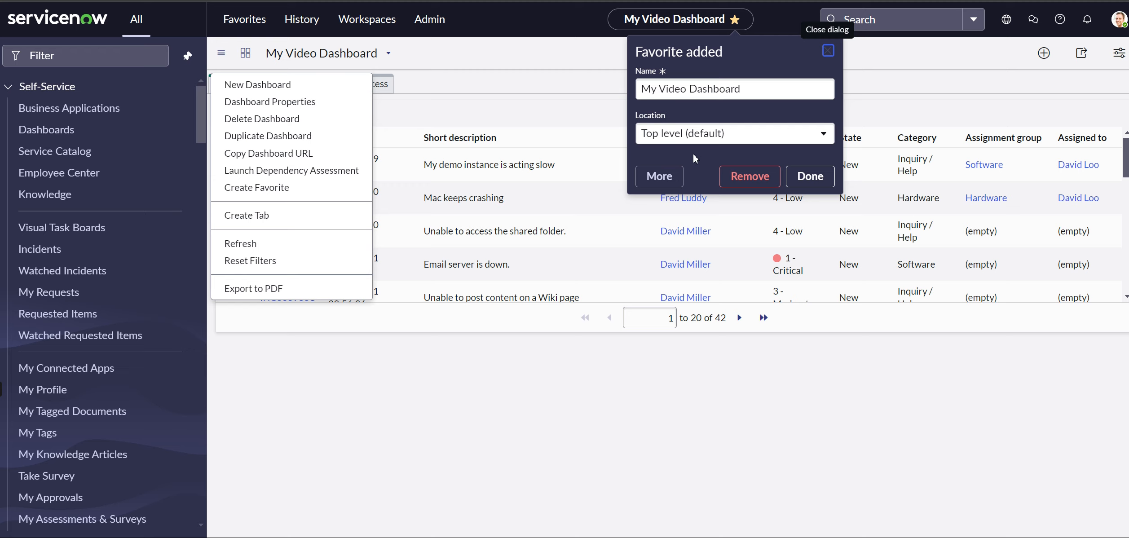
left_click(664, 177)
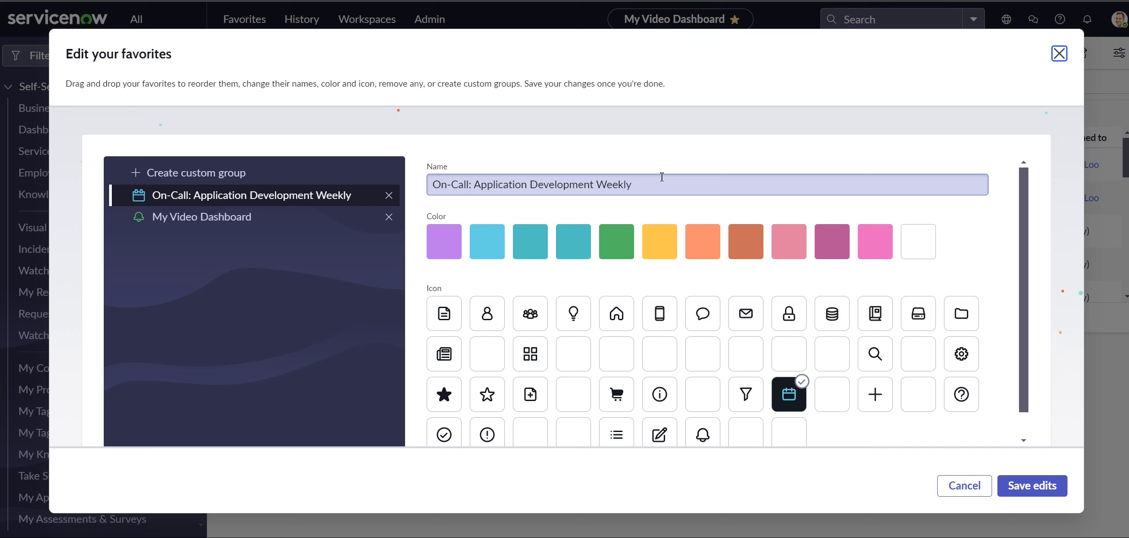
left_click(652, 247)
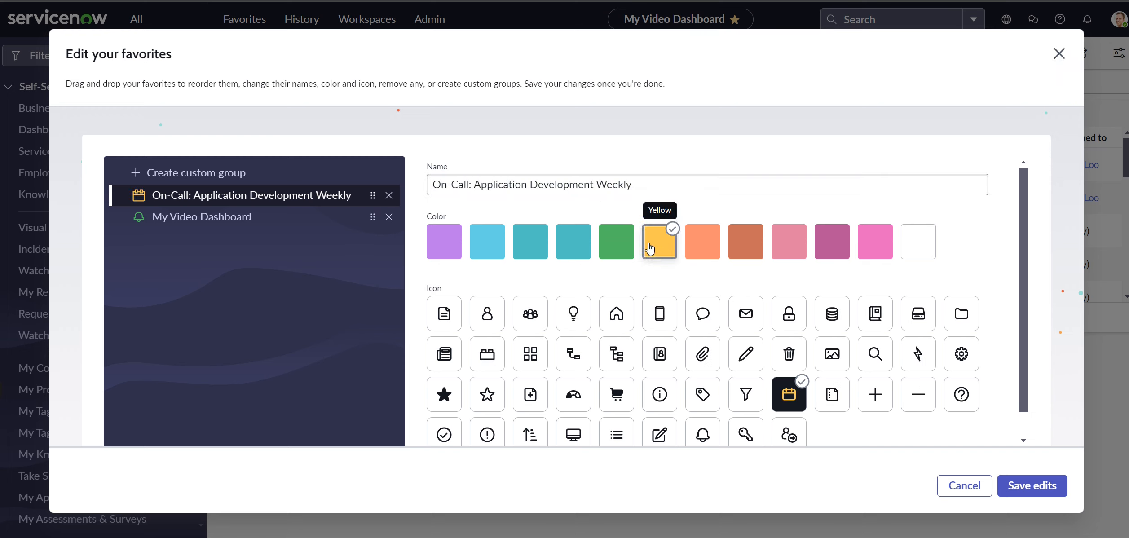
left_click(1033, 486)
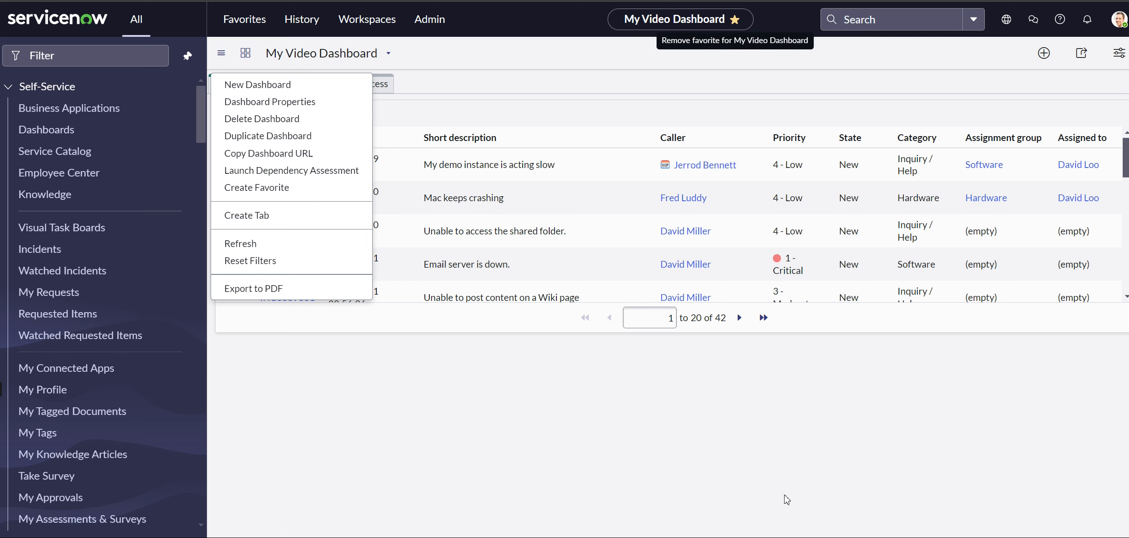
Check the favorites list for the My Video Dashboard entry and close the list
left_click(244, 19)
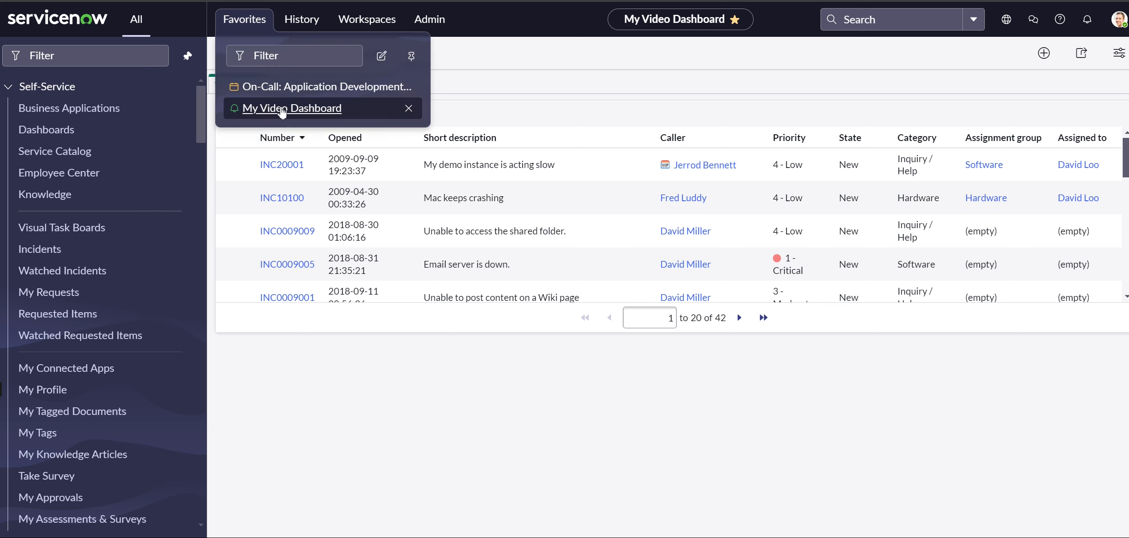
left_click(466, 404)
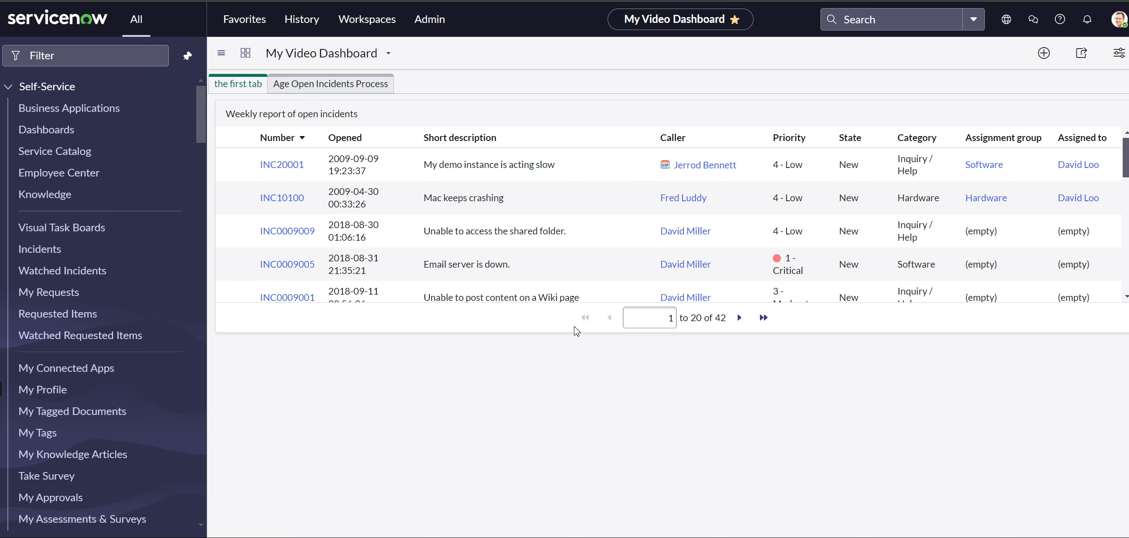
Examine the actions available for an incident row and for the column header of the weekly report, including its export formats
right_click(615, 162)
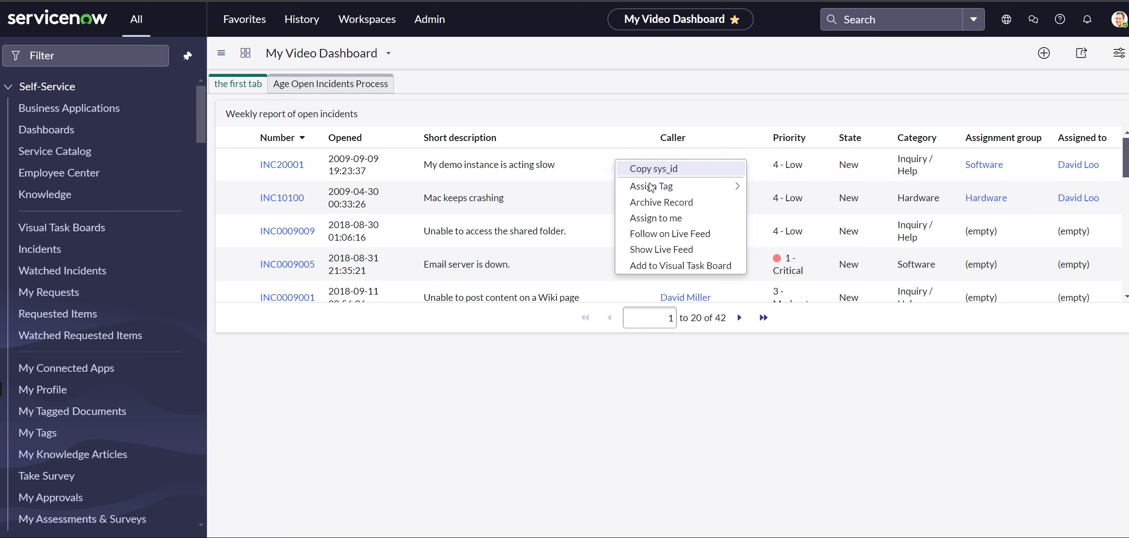
left_click(606, 120)
right_click(609, 138)
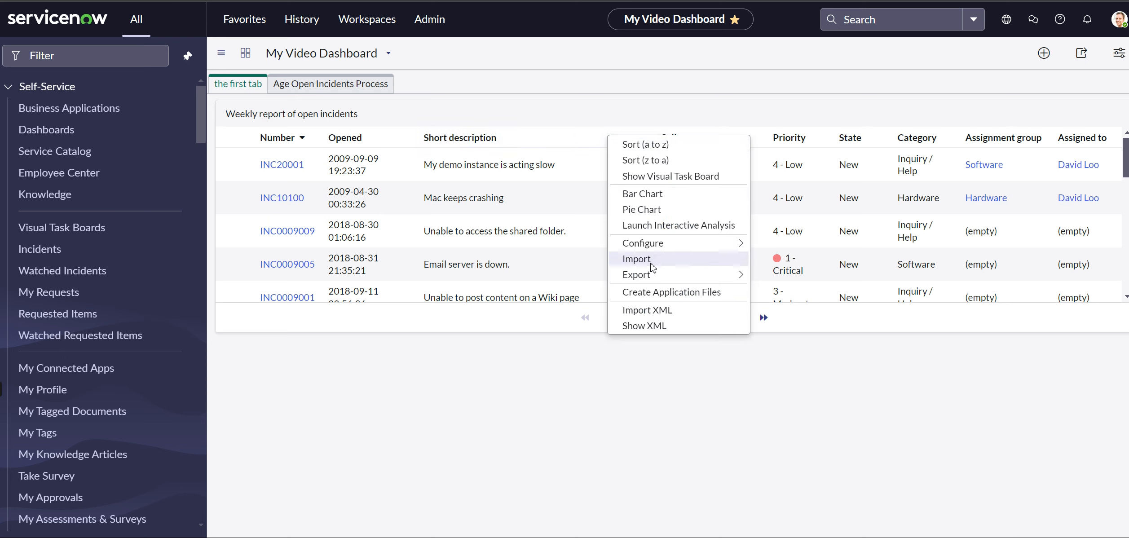
mouse_move(655, 276)
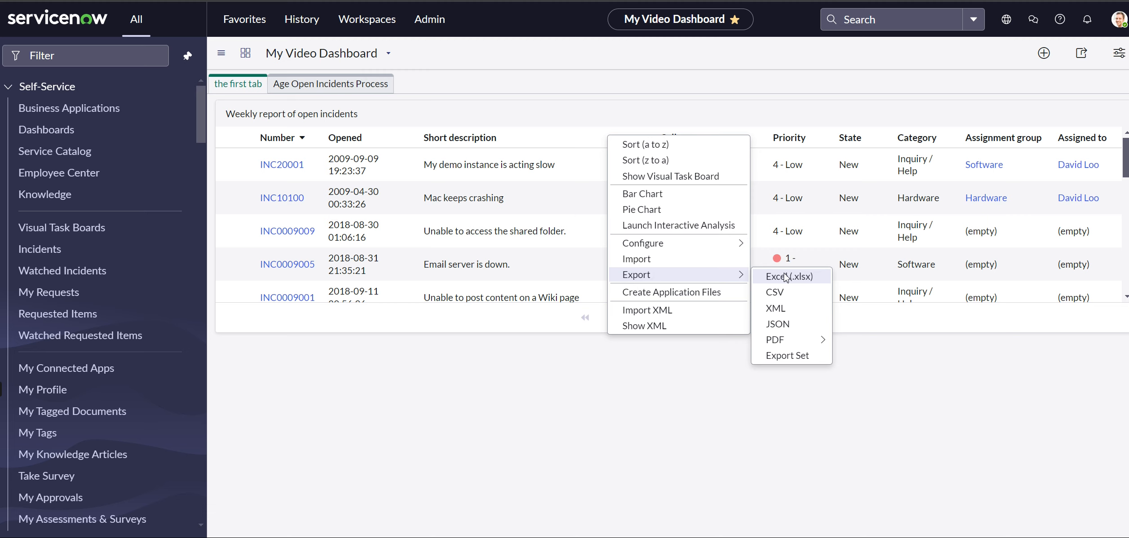
mouse_move(717, 250)
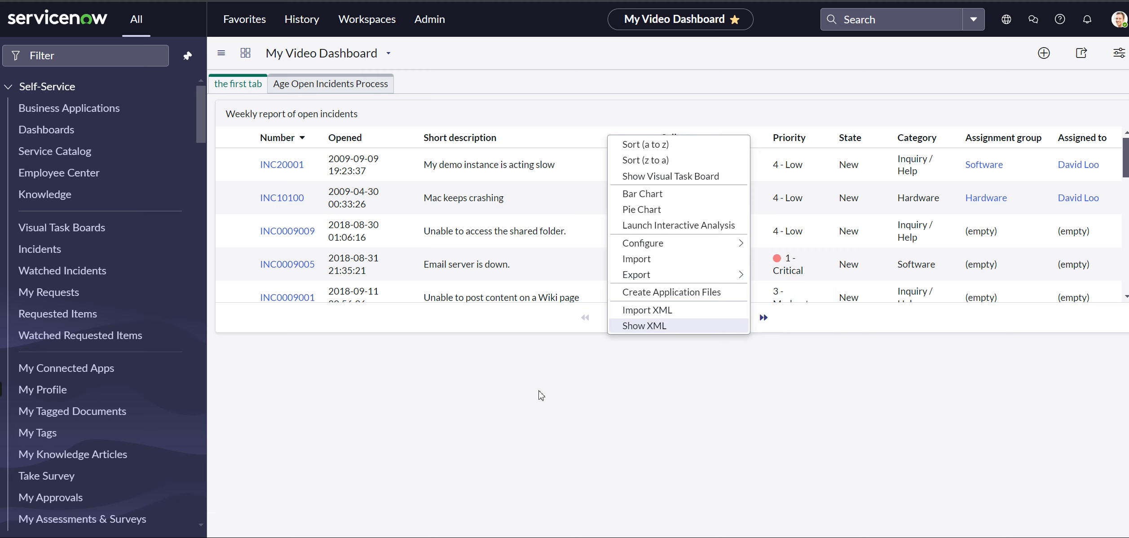
left_click(513, 393)
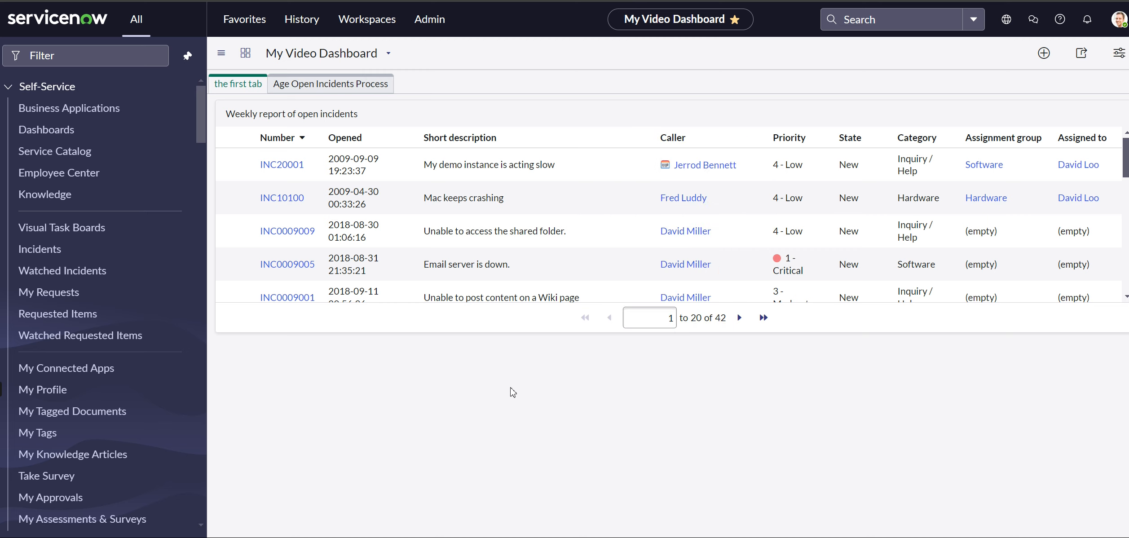